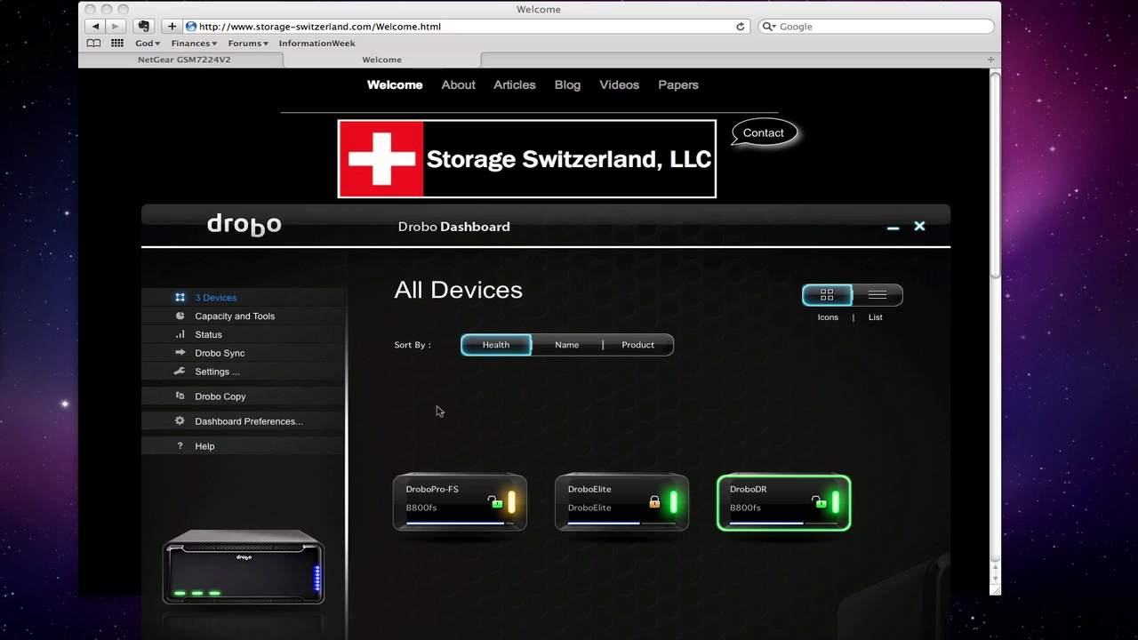
# - Open DroboPro-FS's Drobo Sync summary log showing succeeded syncs to 10.0.1.14
pyautogui.click(243, 354)
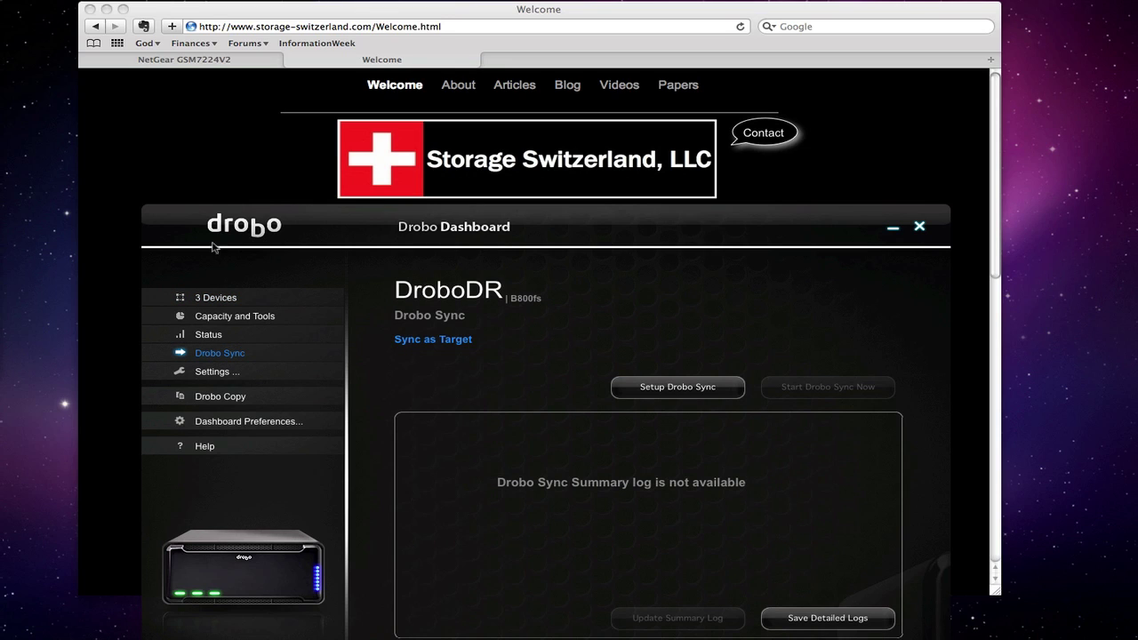
pyautogui.click(215, 300)
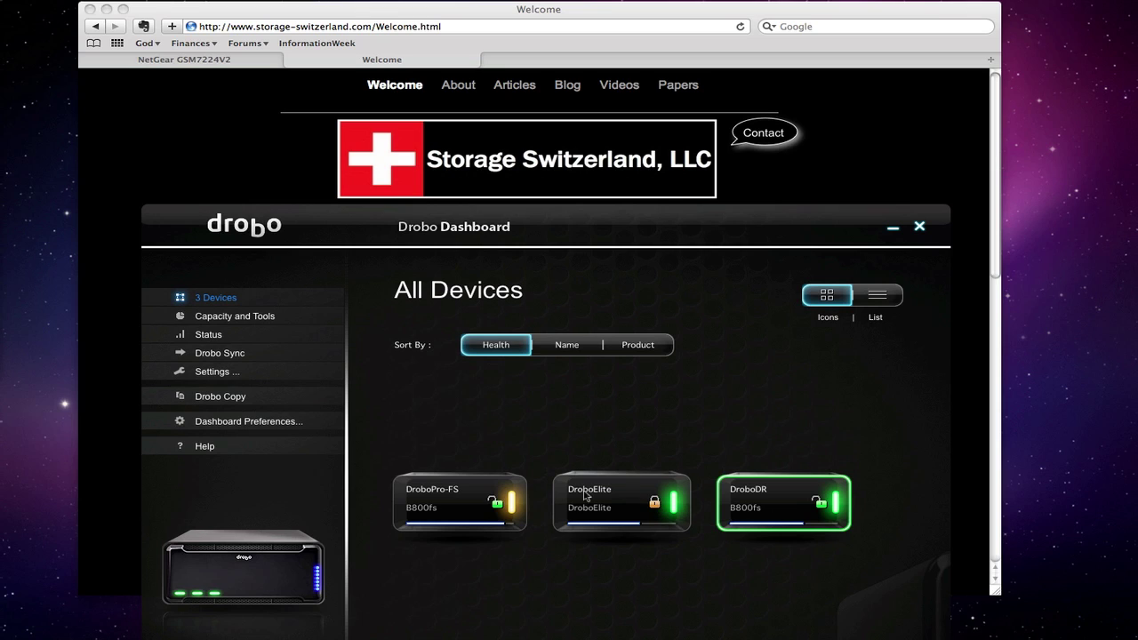
pyautogui.click(466, 493)
pyautogui.doubleClick(466, 494)
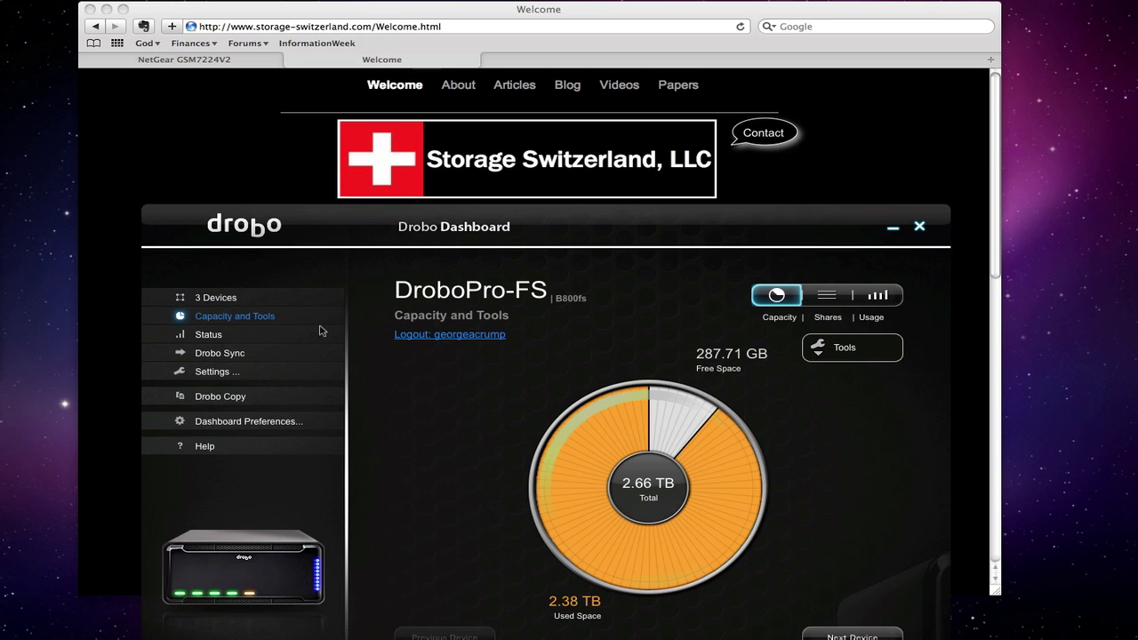
pyautogui.click(235, 355)
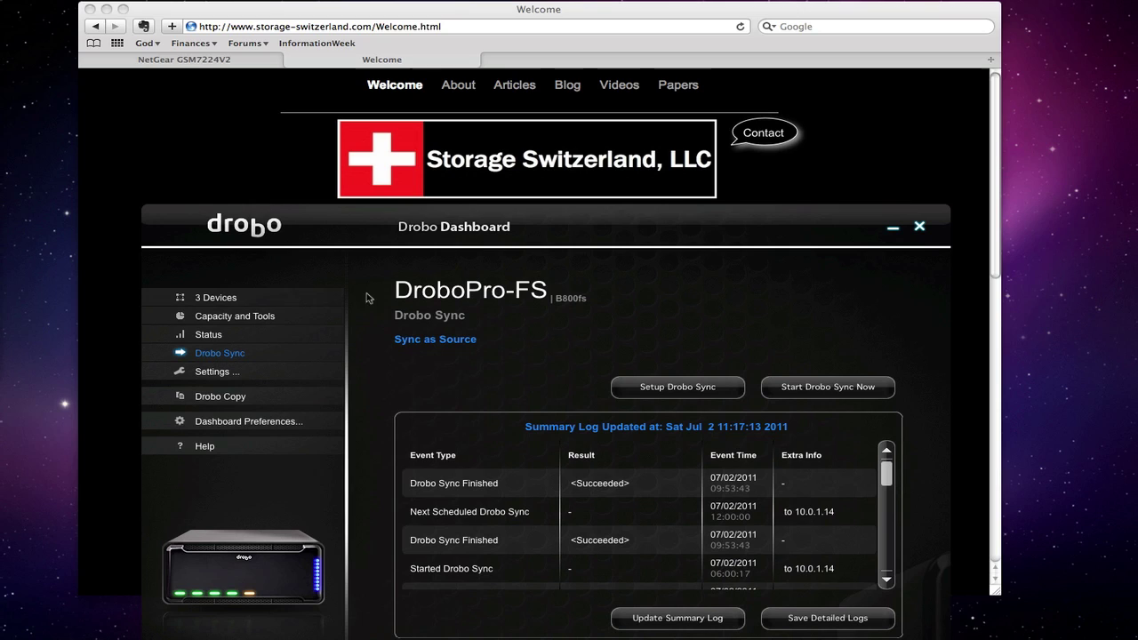
# - Return to the All Devices overview and alternate selection between DroboDR and DroboPro-FS
pyautogui.click(263, 300)
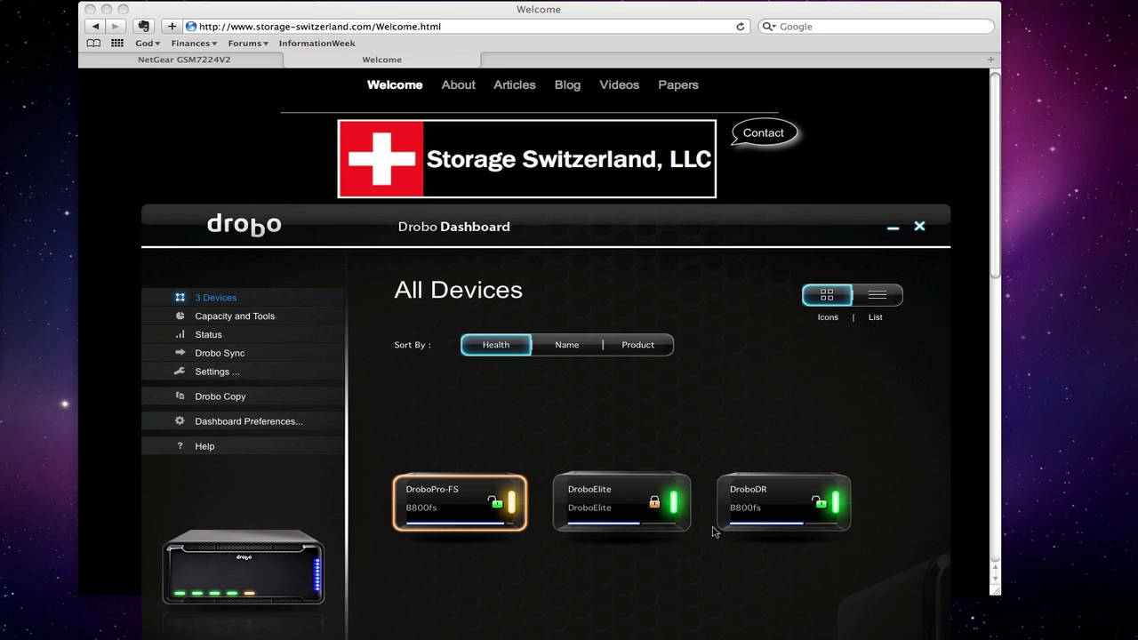
pyautogui.click(775, 521)
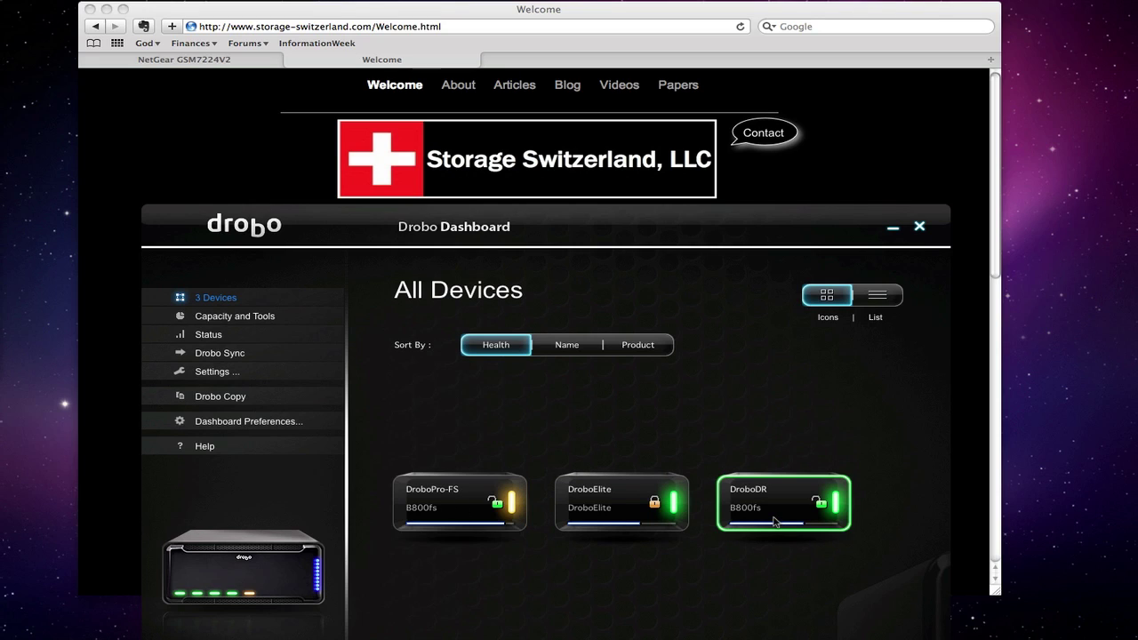
pyautogui.click(456, 489)
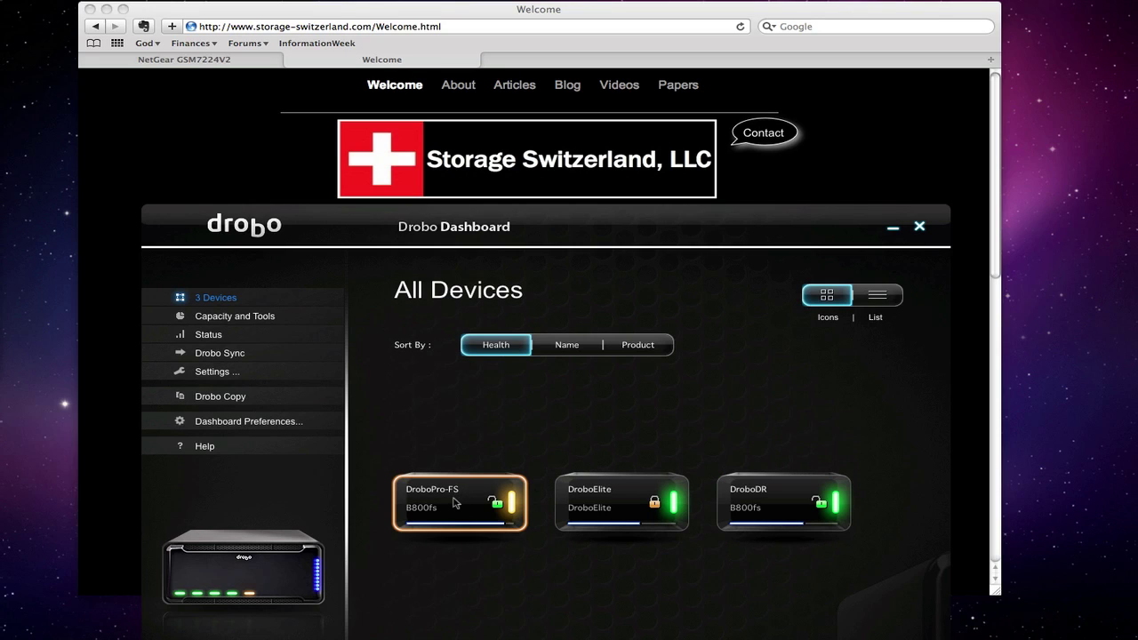
pyautogui.click(753, 519)
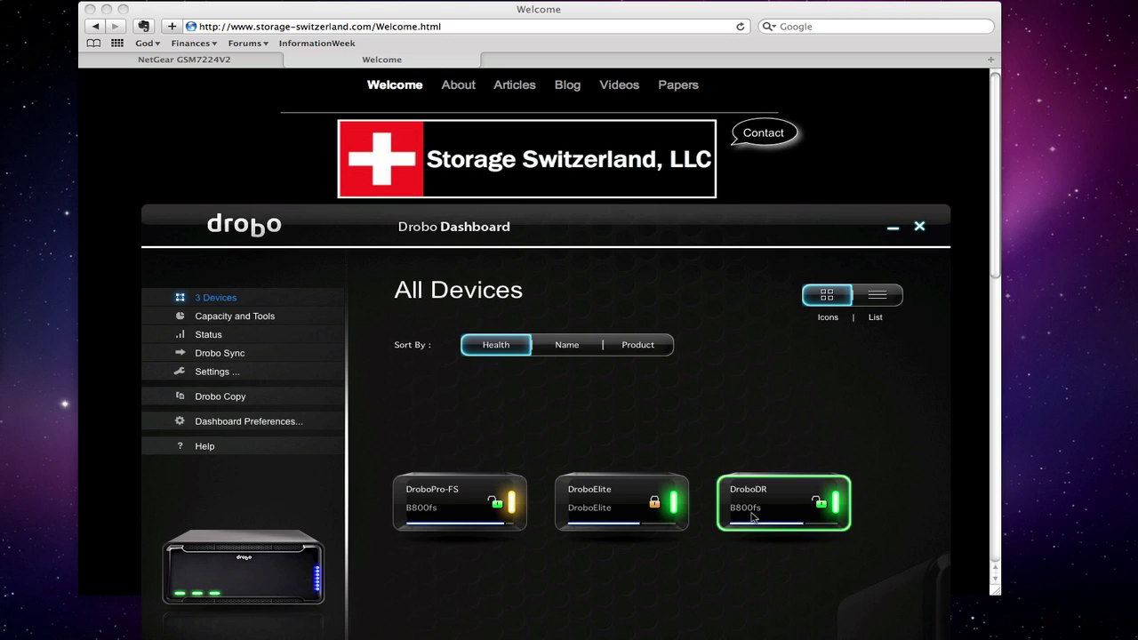
pyautogui.click(454, 488)
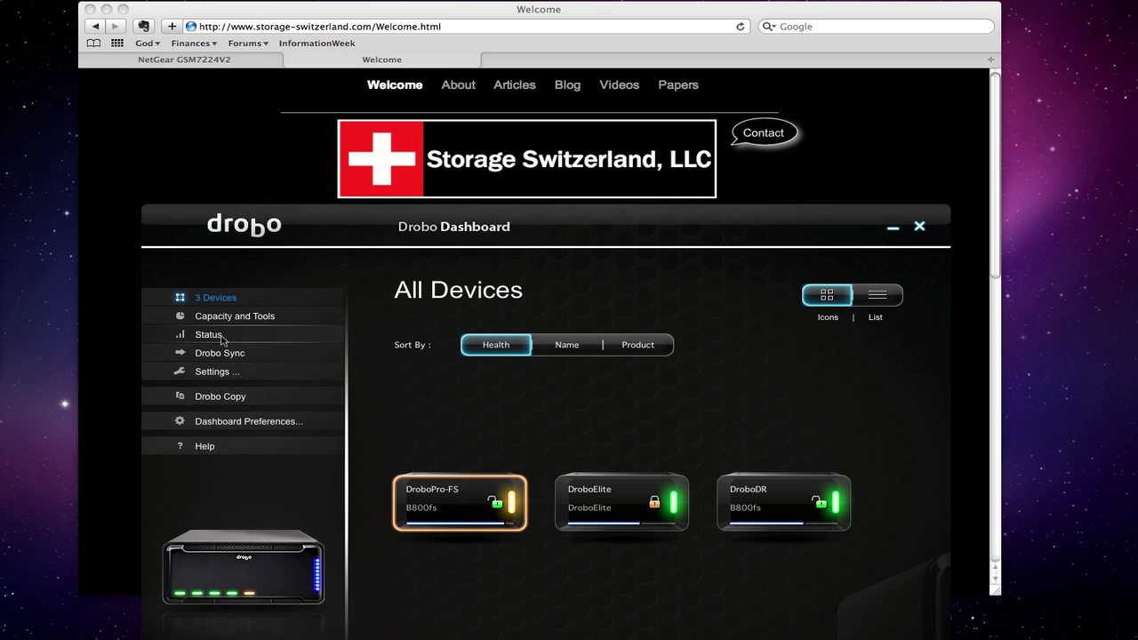
# - Check DroboPro-FS's Status page with its drive bays
pyautogui.doubleClick(472, 529)
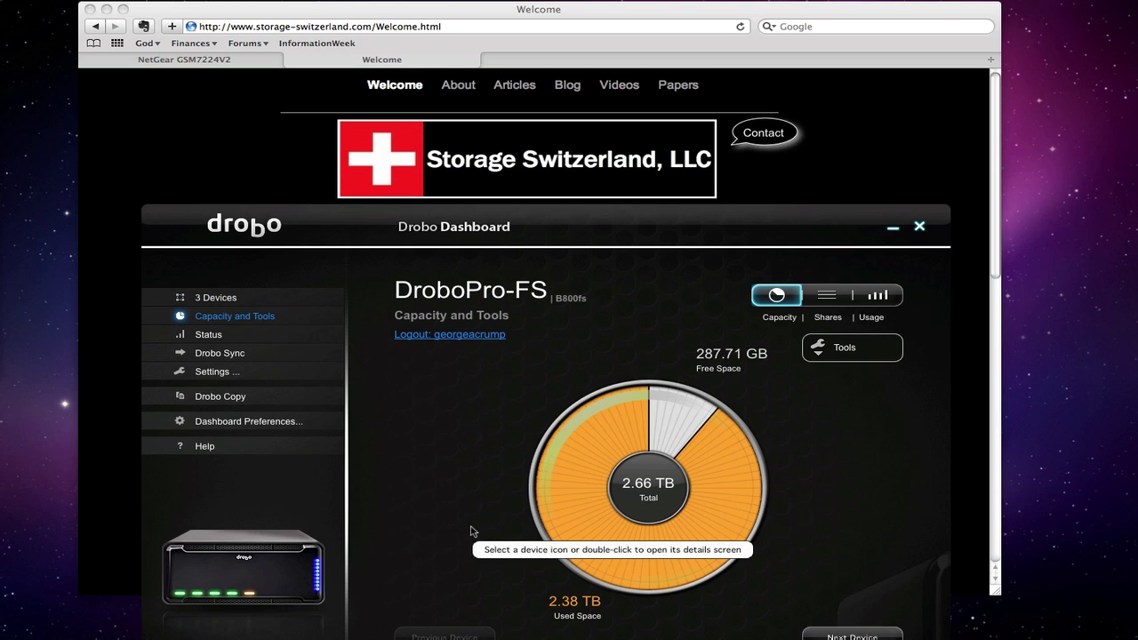
pyautogui.click(256, 344)
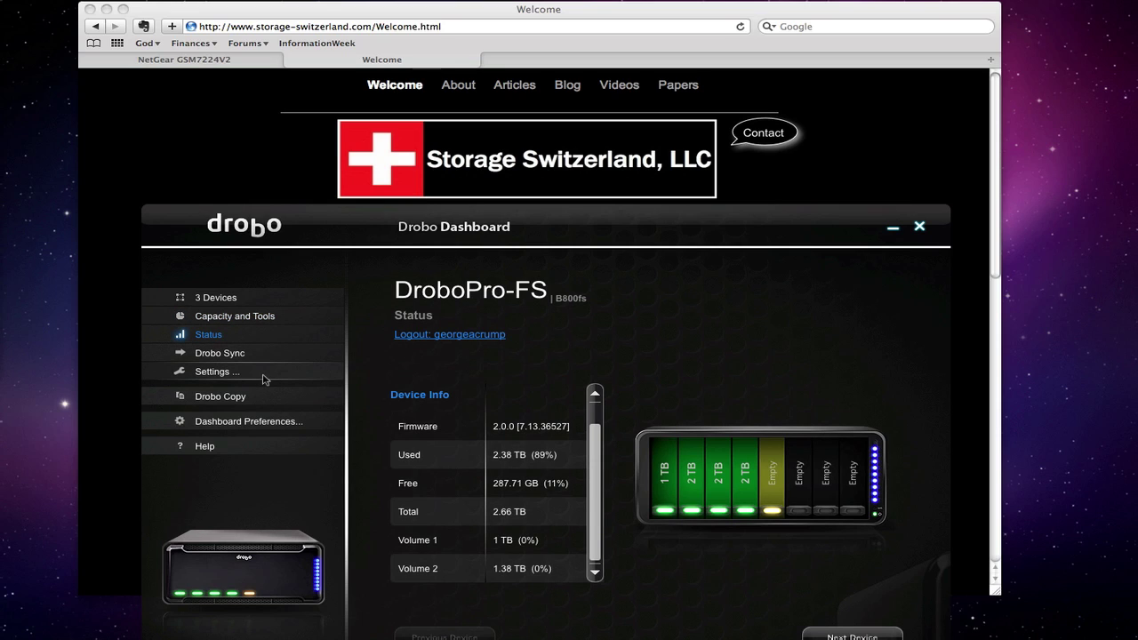
pyautogui.click(263, 379)
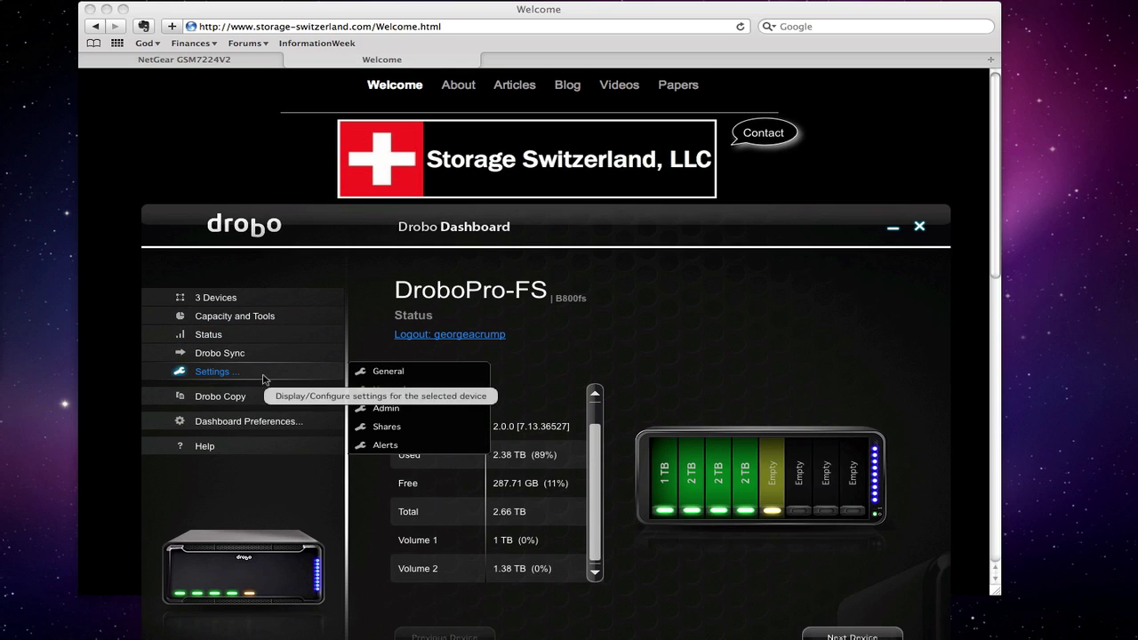
pyautogui.click(823, 346)
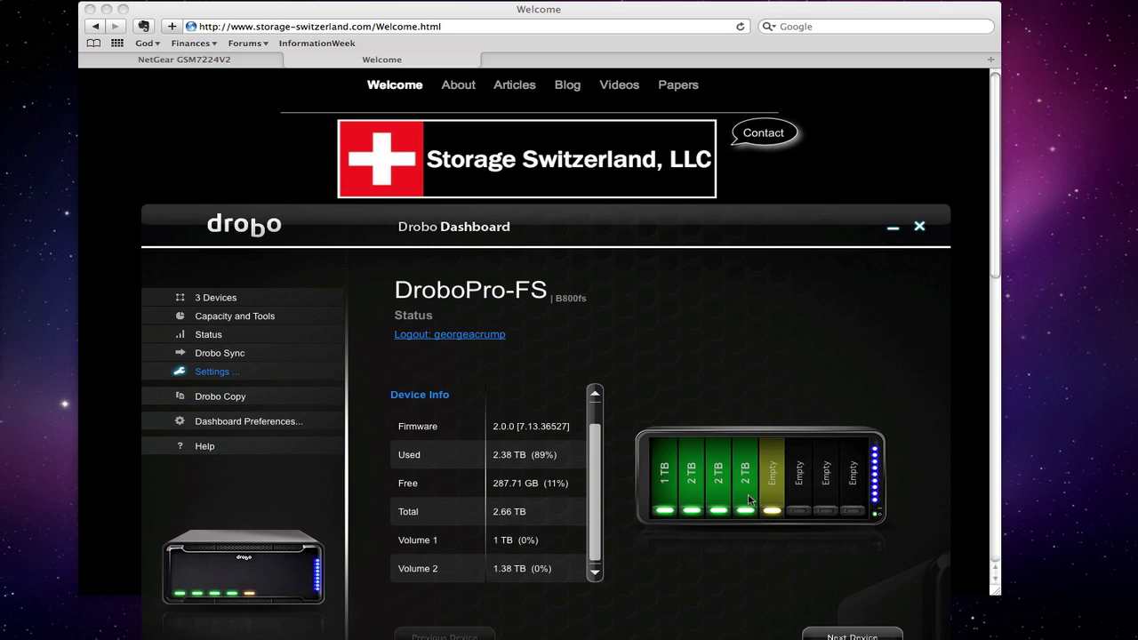
# - Show DroboDR's Status: three 2 TB drives, 3.55 TB total, 1.17 TB free
pyautogui.click(277, 298)
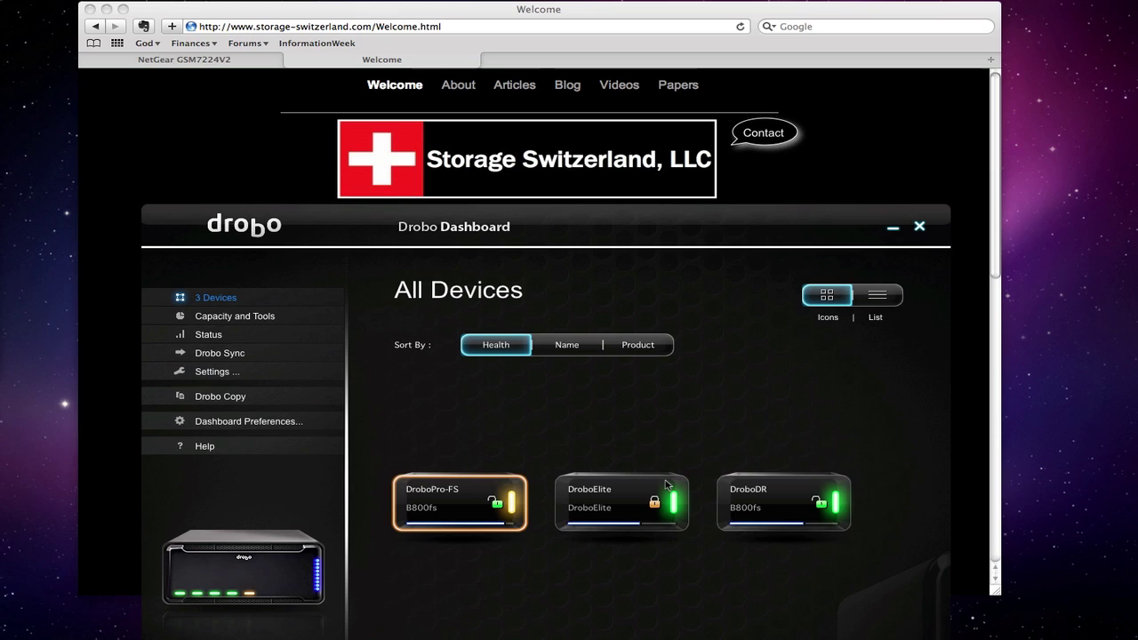
pyautogui.click(766, 508)
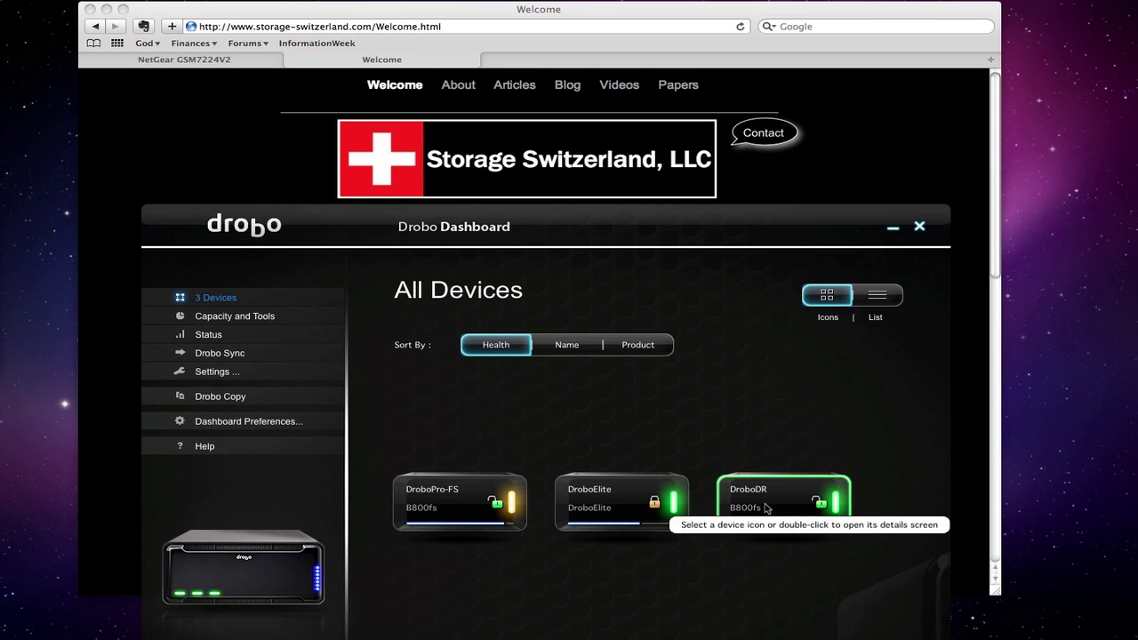
pyautogui.doubleClick(767, 508)
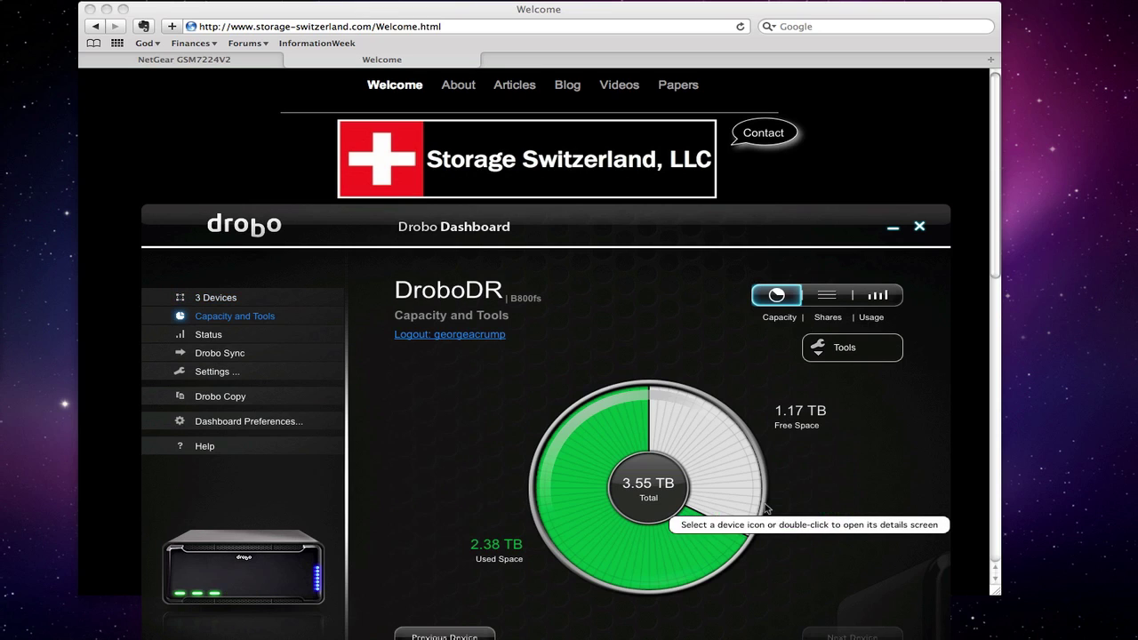
pyautogui.click(216, 338)
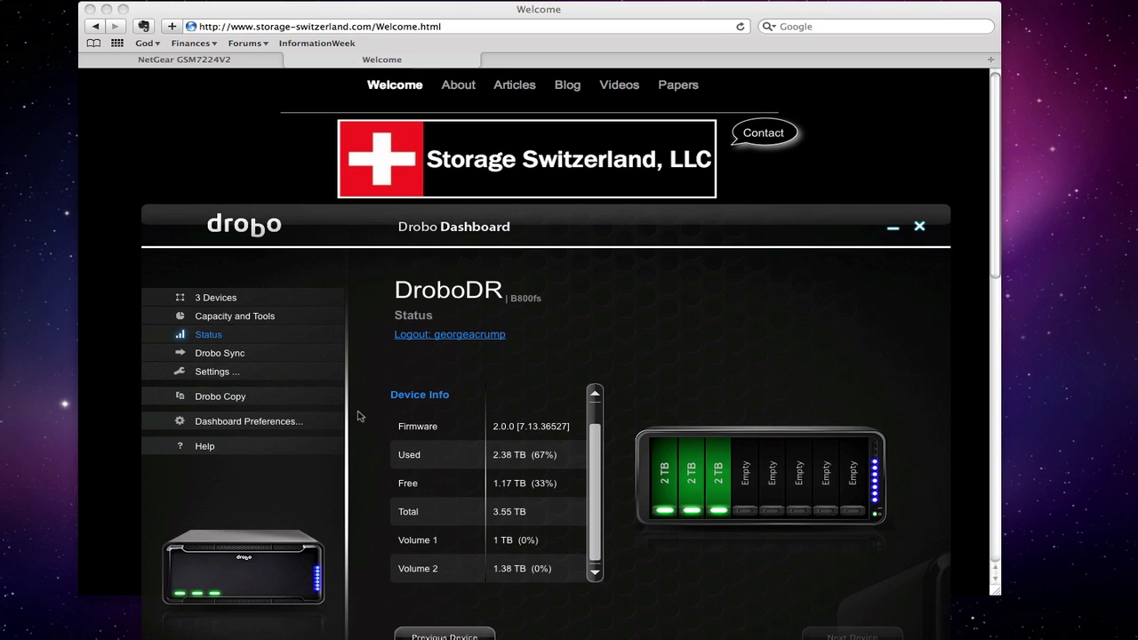
# - Open DroboPro-FS's General Settings, showing Dual Disk Redundancy on and 30-minute spin down
pyautogui.click(264, 302)
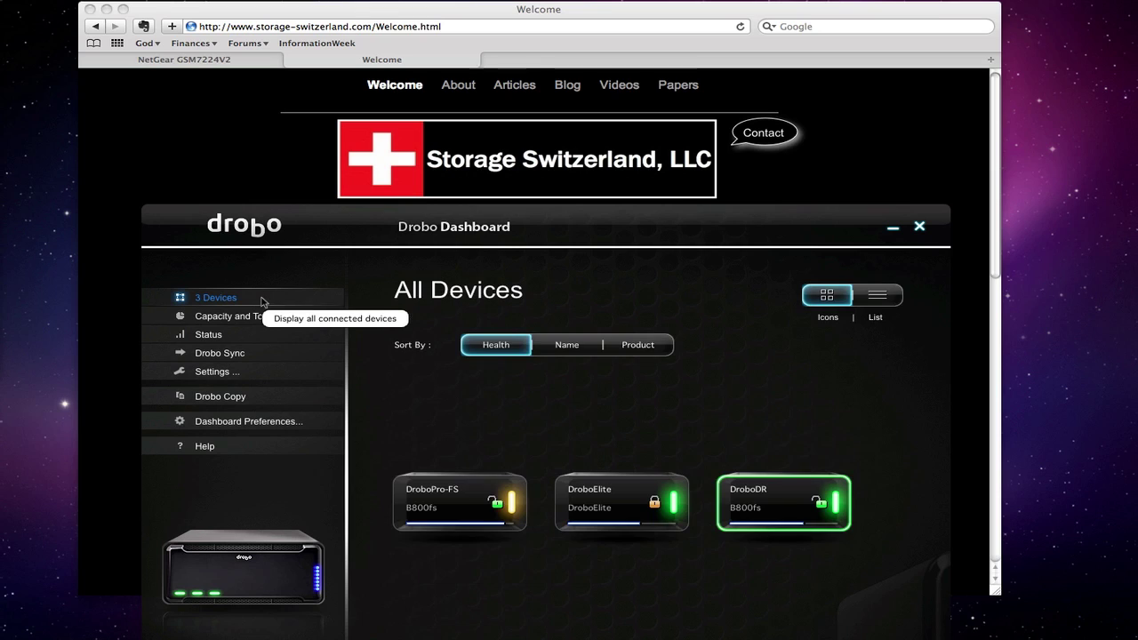
pyautogui.click(458, 519)
pyautogui.doubleClick(458, 519)
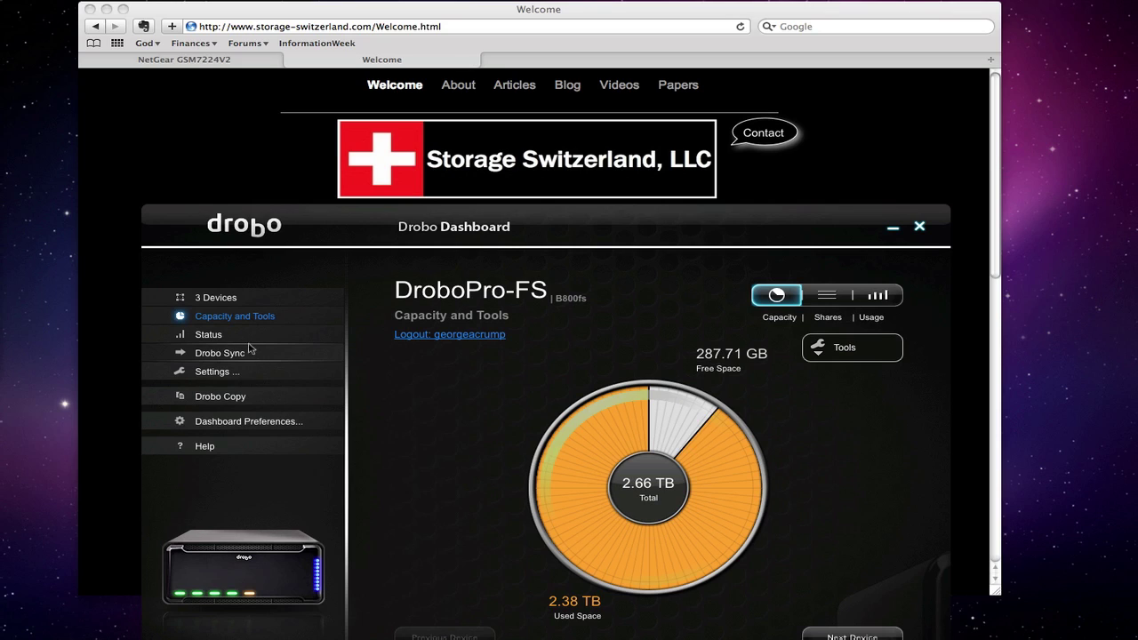
pyautogui.click(222, 371)
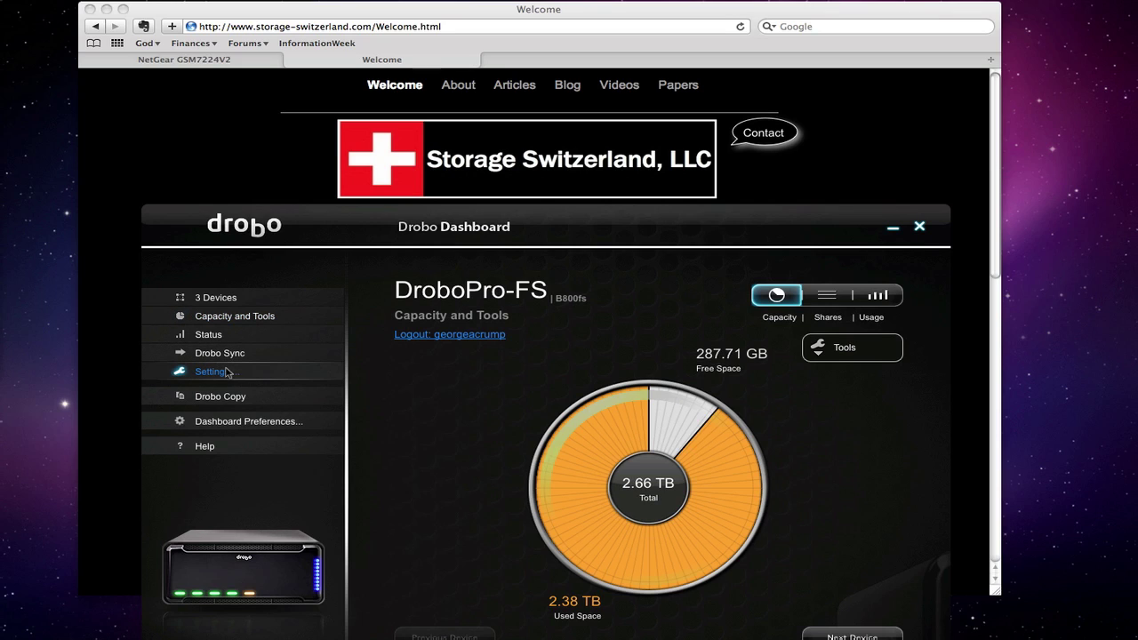
pyautogui.click(376, 379)
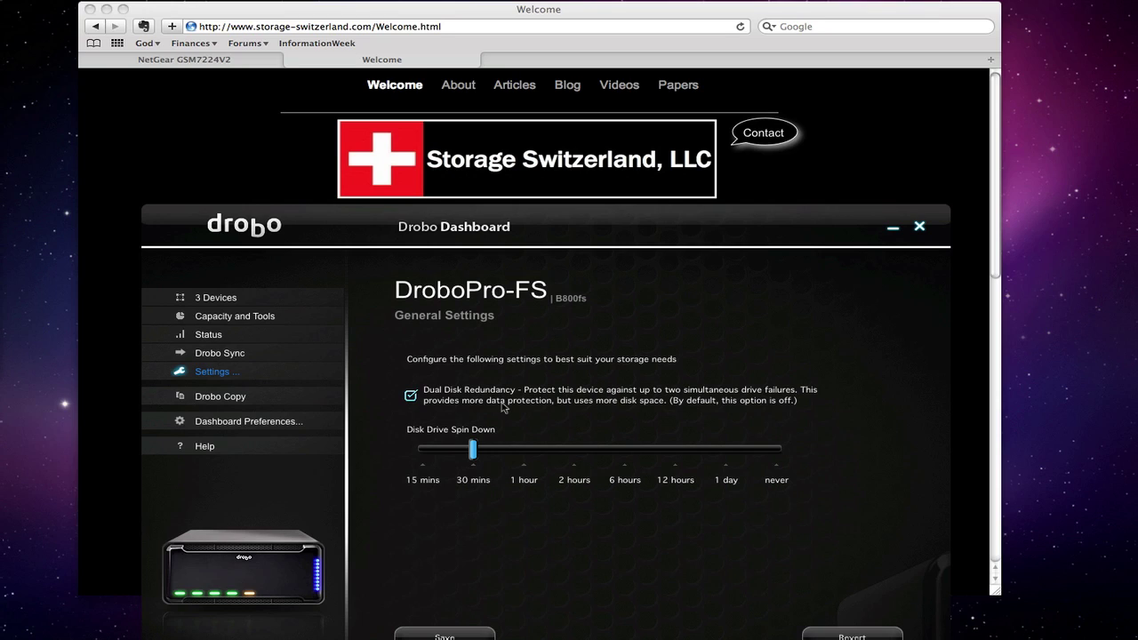
# - Review DroboDR's status and general settings, then return to the three-device overview
pyautogui.click(252, 303)
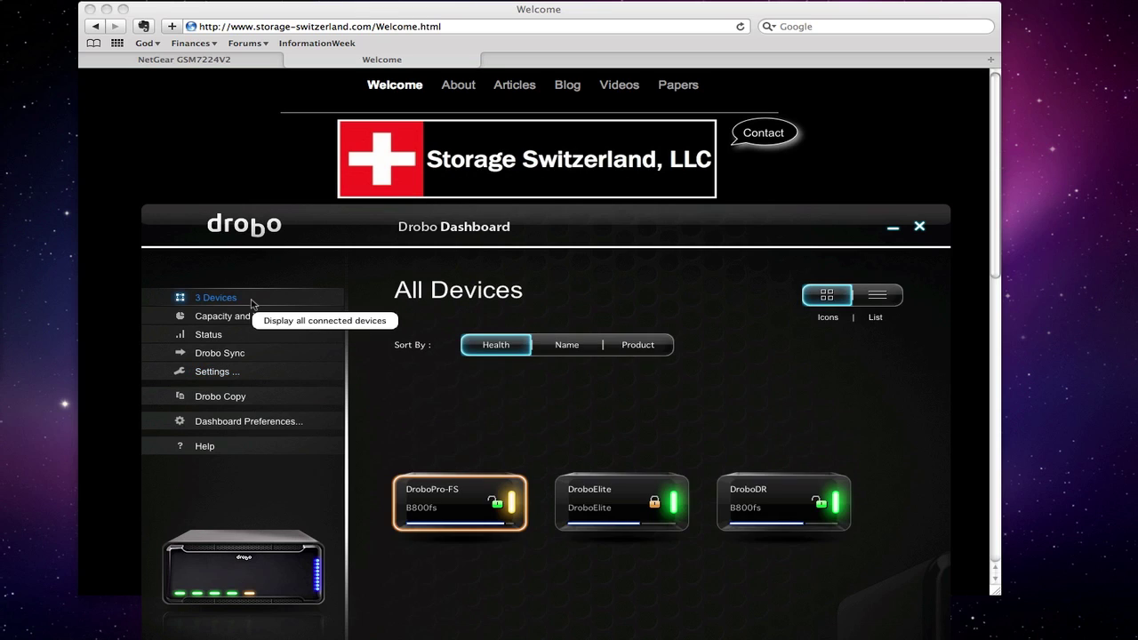
pyautogui.doubleClick(786, 516)
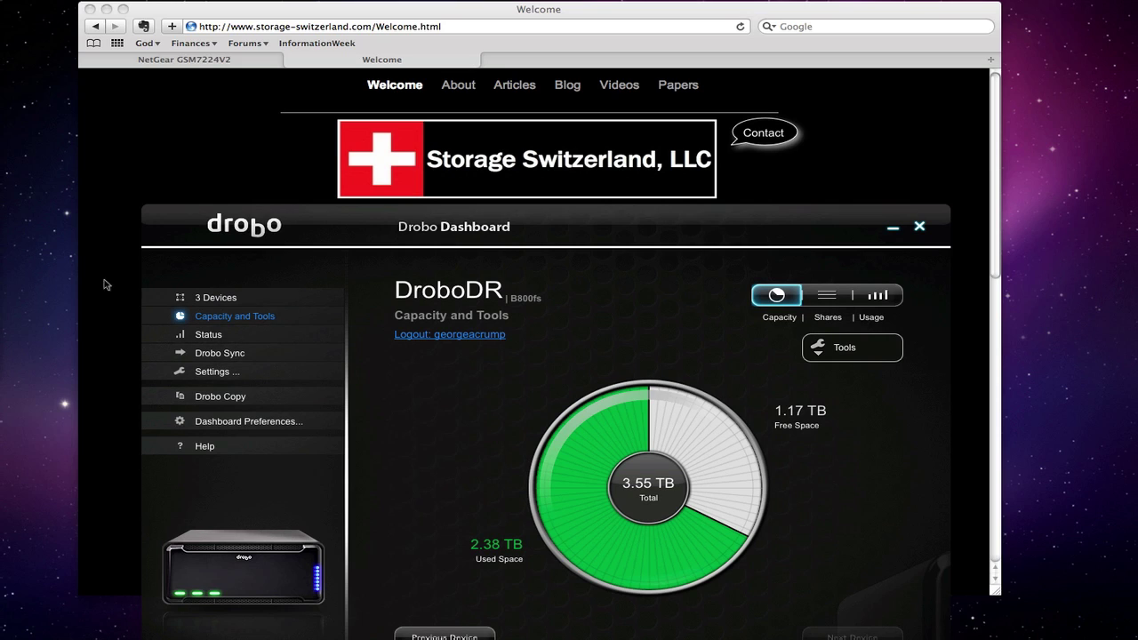
pyautogui.click(209, 335)
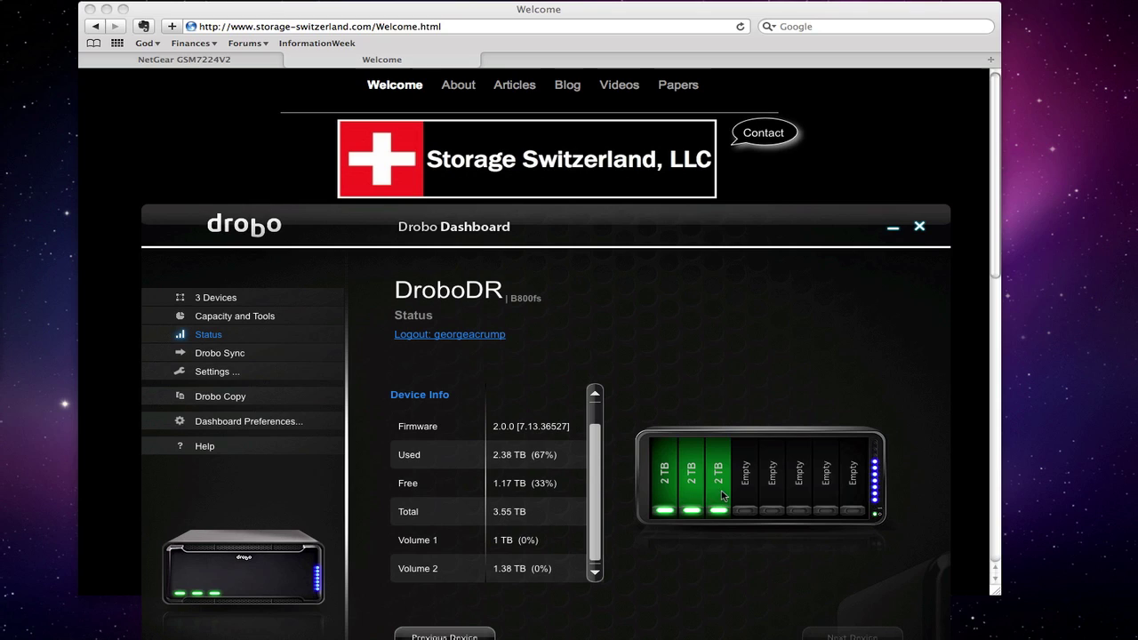
pyautogui.click(263, 372)
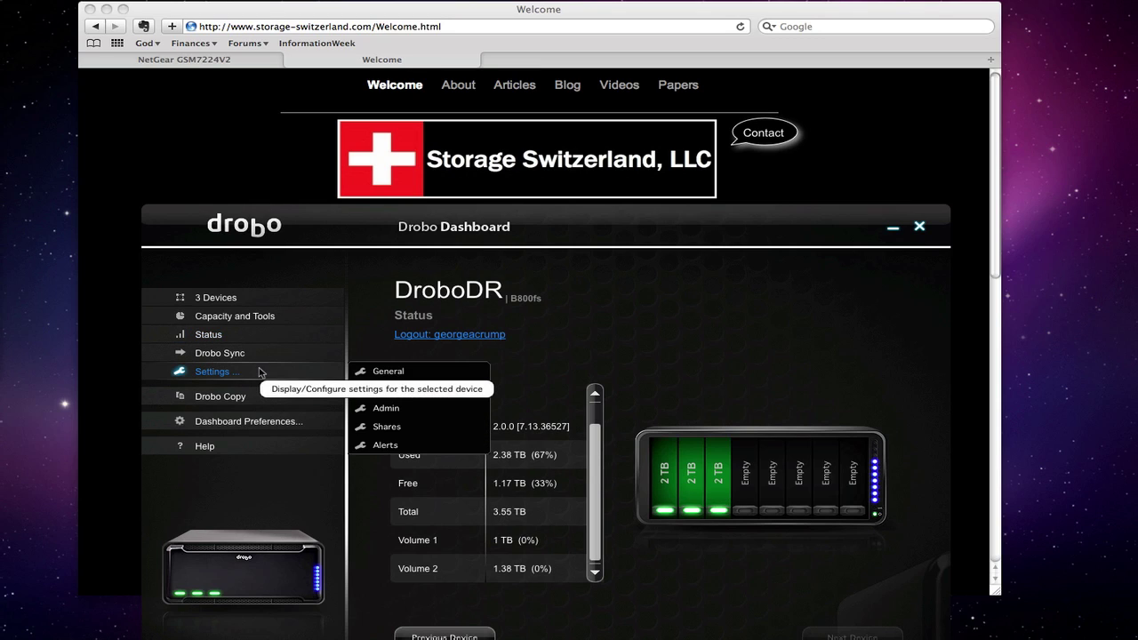
pyautogui.click(371, 376)
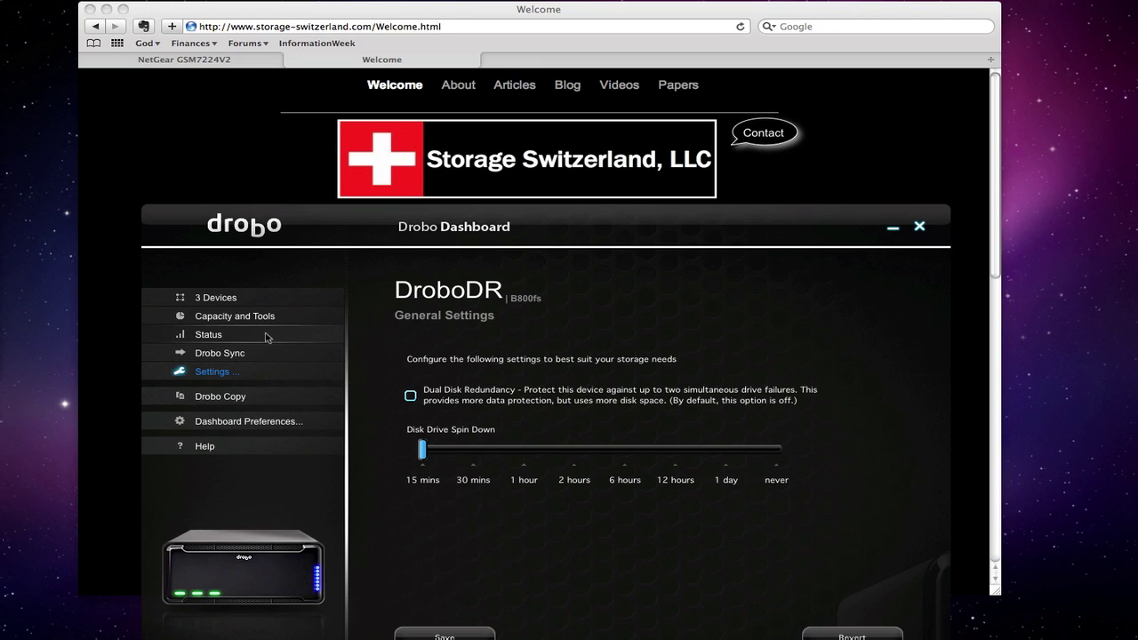
pyautogui.click(218, 298)
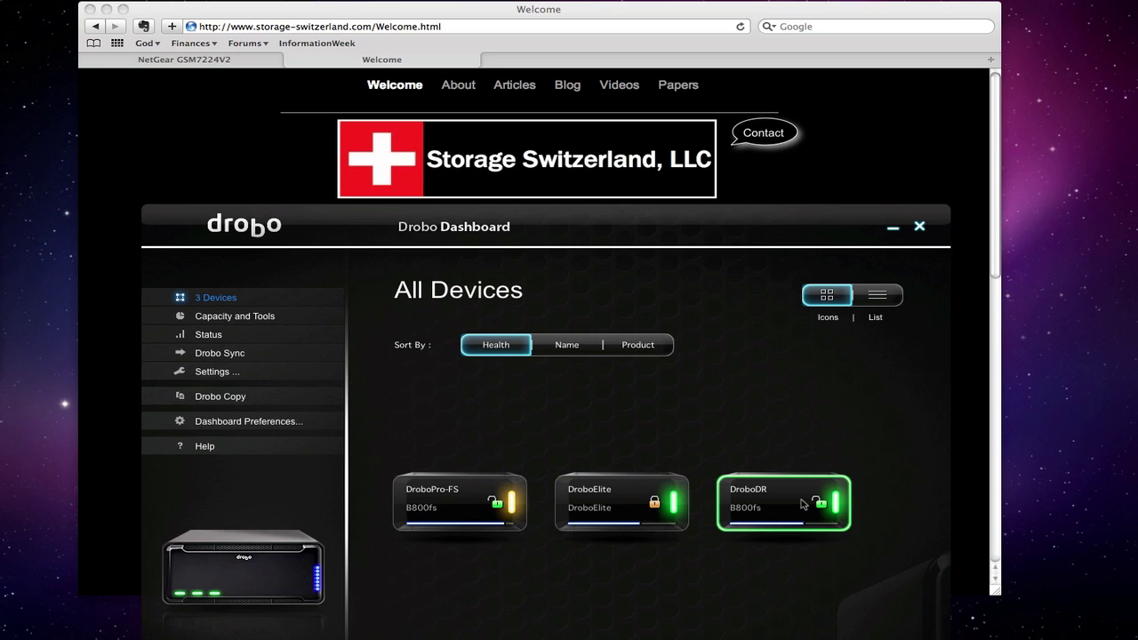
# - In Safari's NetGear GSM7224V2 tab, go to Switching > Ports configuration
pyautogui.click(241, 66)
pyautogui.click(241, 66)
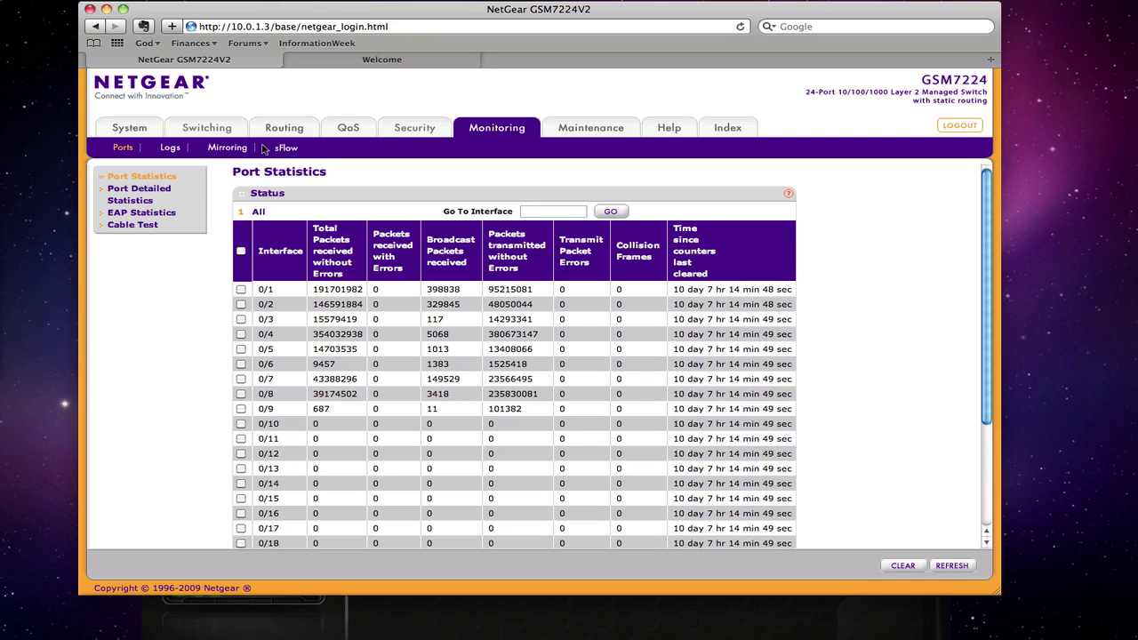
pyautogui.click(232, 129)
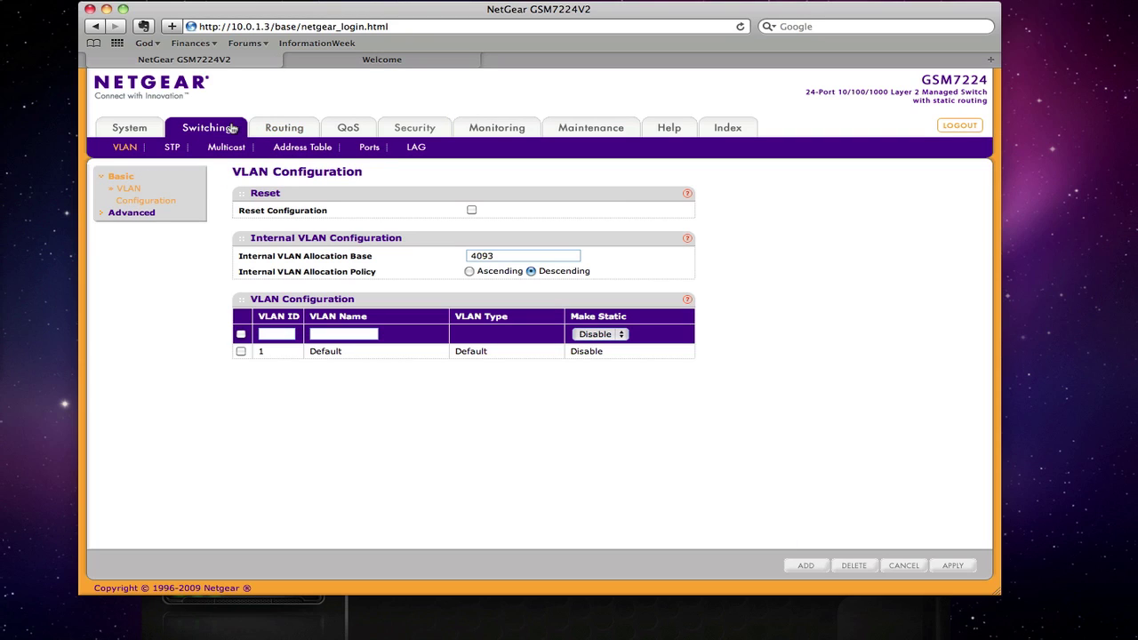
pyautogui.click(374, 148)
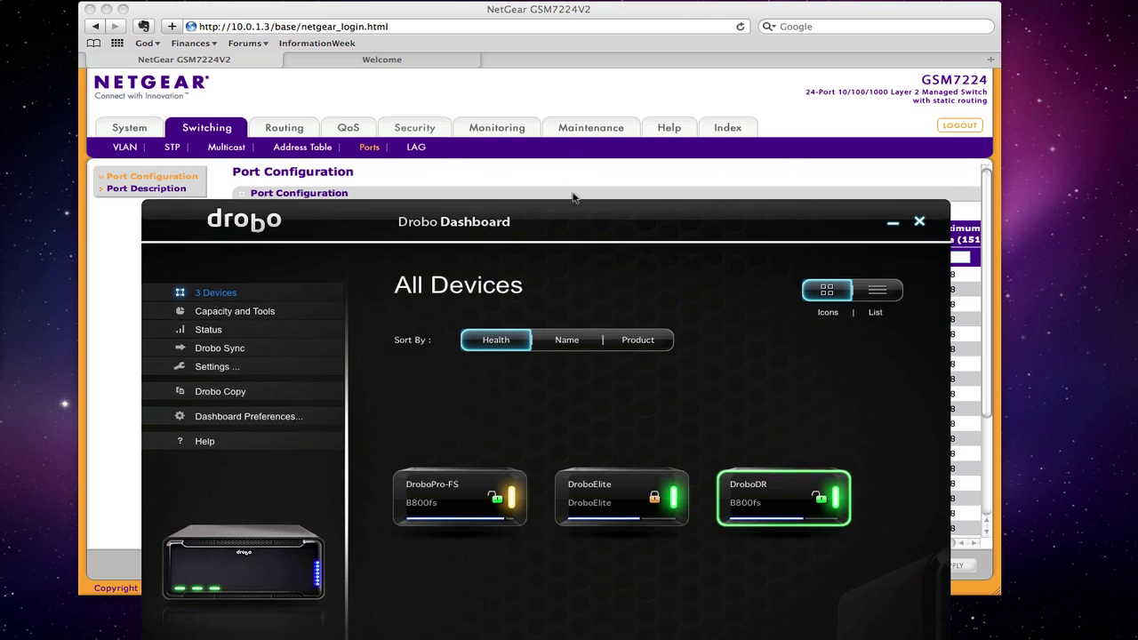
# - Show DroboPro-FS's capacity: 4.42 TB total, 2.38 TB used, 2.04 TB free
pyautogui.moveTo(571, 215); pyautogui.dragTo(618, 74)
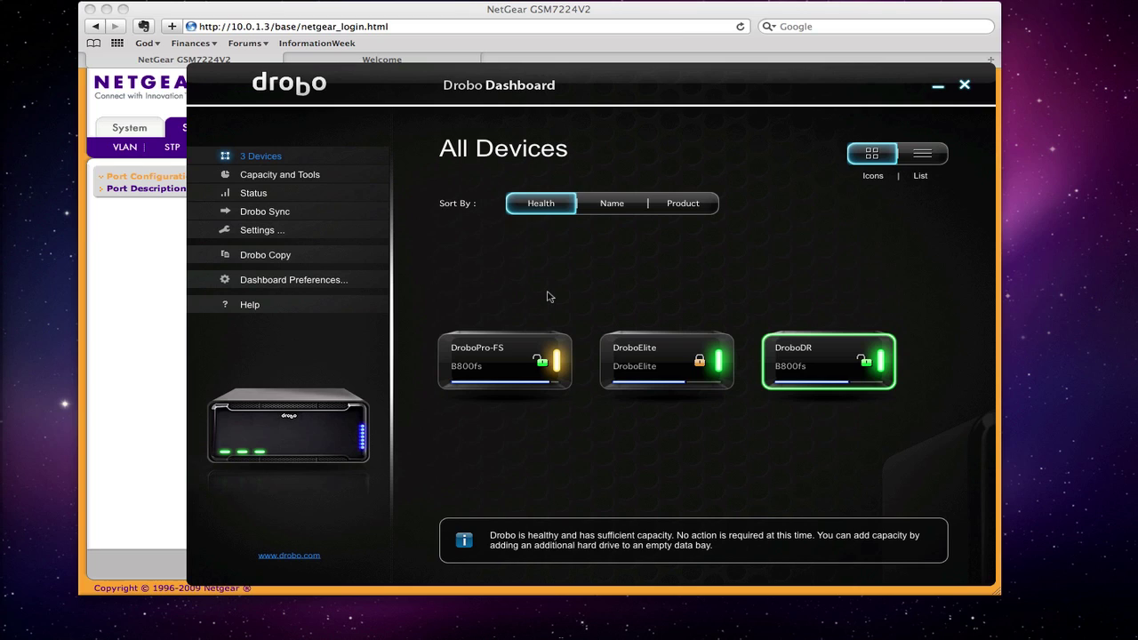
pyautogui.doubleClick(496, 358)
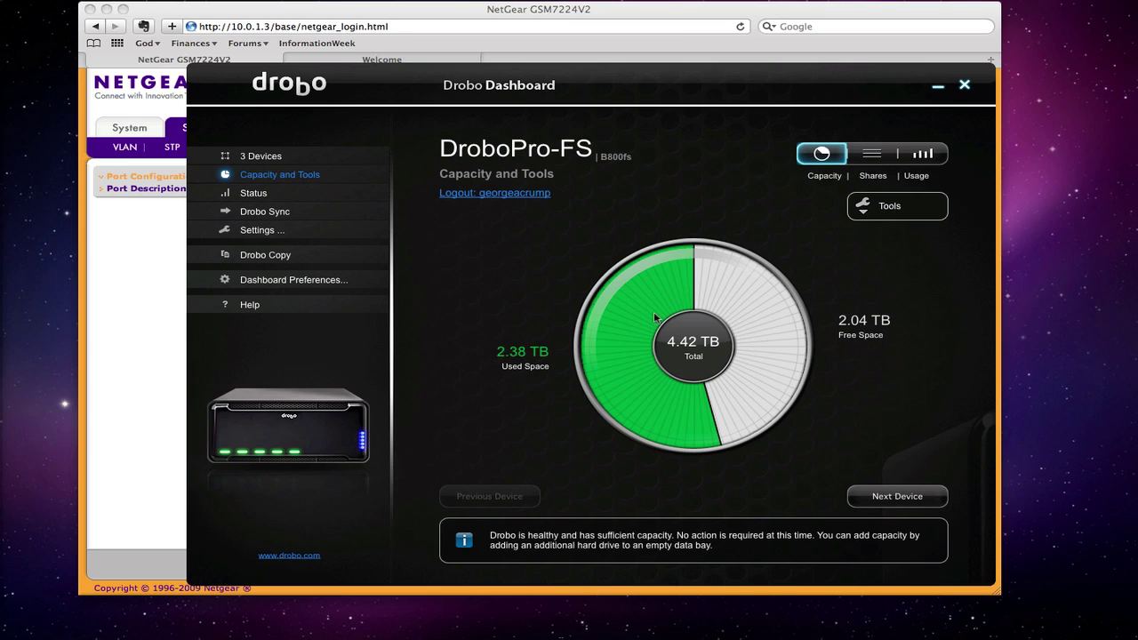
# - View DroboPro-FS's Status bays and Device Info, then go back to All Devices
pyautogui.click(252, 192)
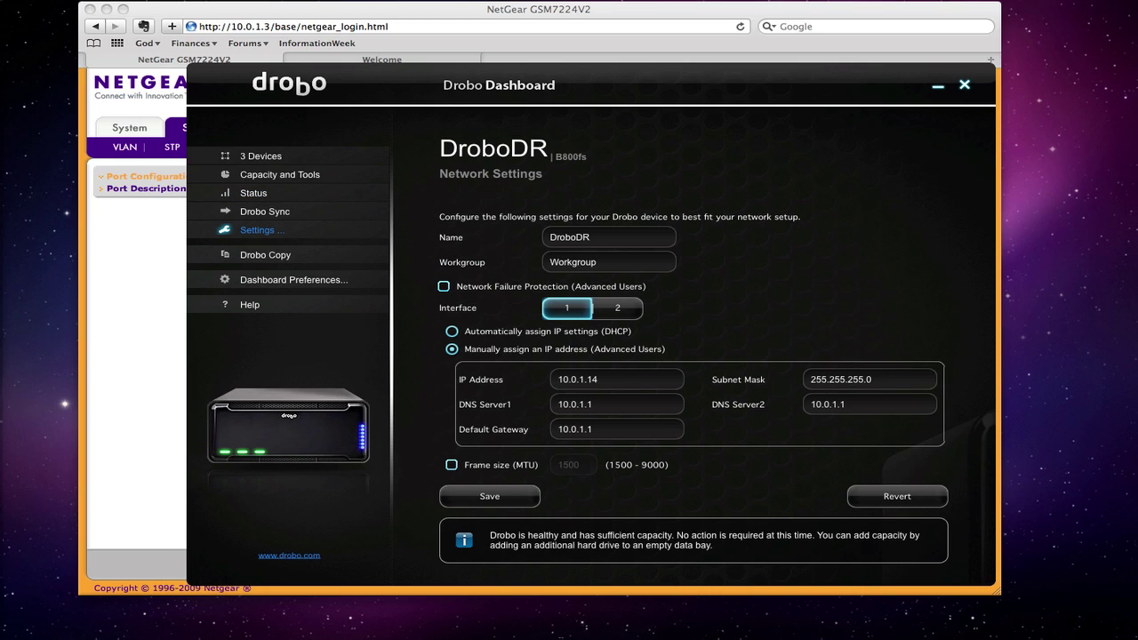
pyautogui.click(292, 158)
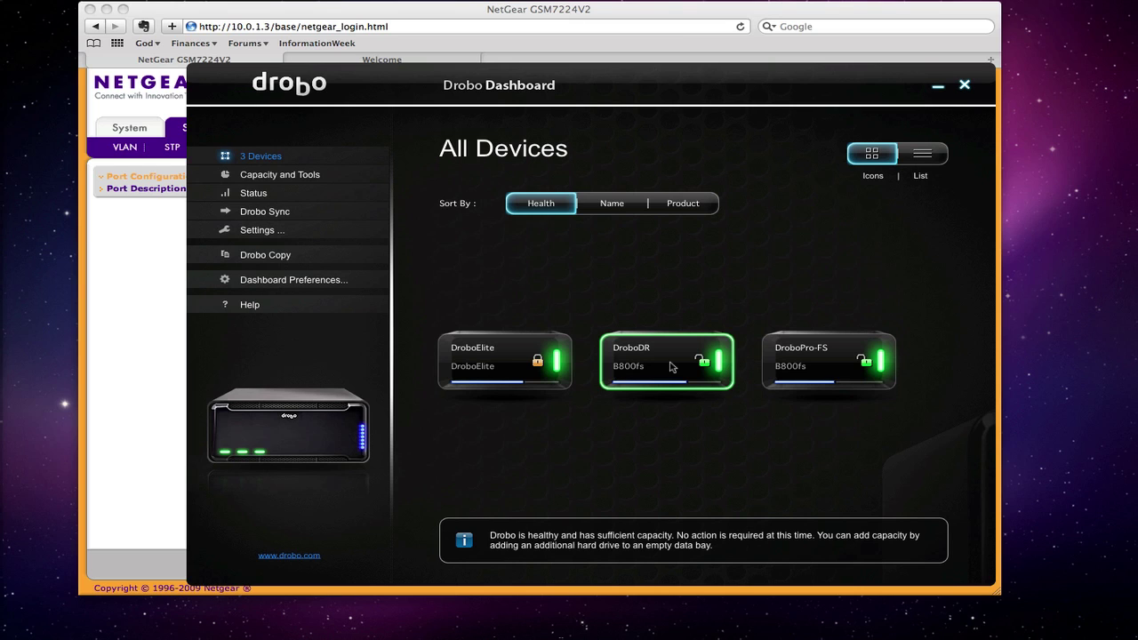
# - Confirm port 0/13 is at 10 Mbps Full Duplex and open Port Statistics monitoring
pyautogui.click(106, 251)
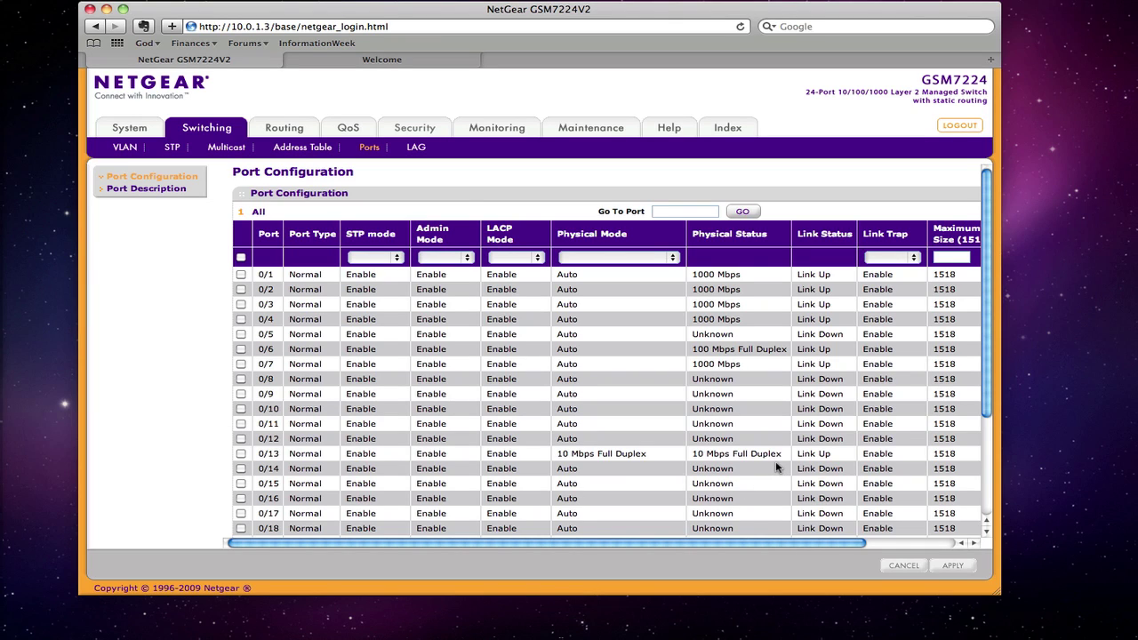
pyautogui.click(511, 138)
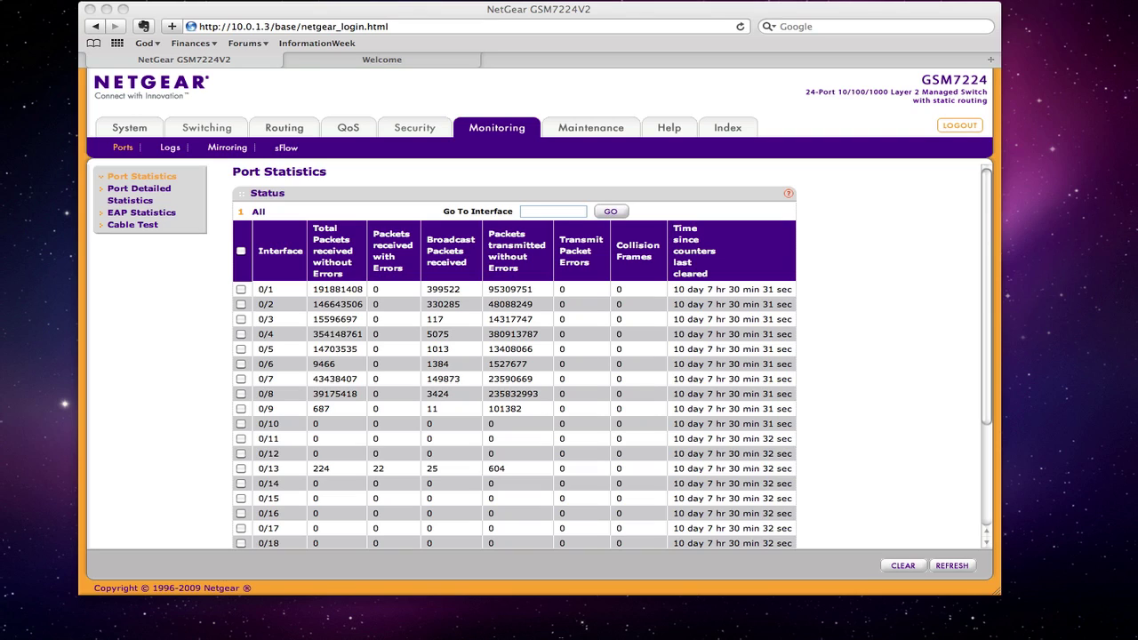
# - Open DroboPro-FS's Public folder and drag the 80.4 MB Saved Calls .mov into it
pyautogui.click(362, 12)
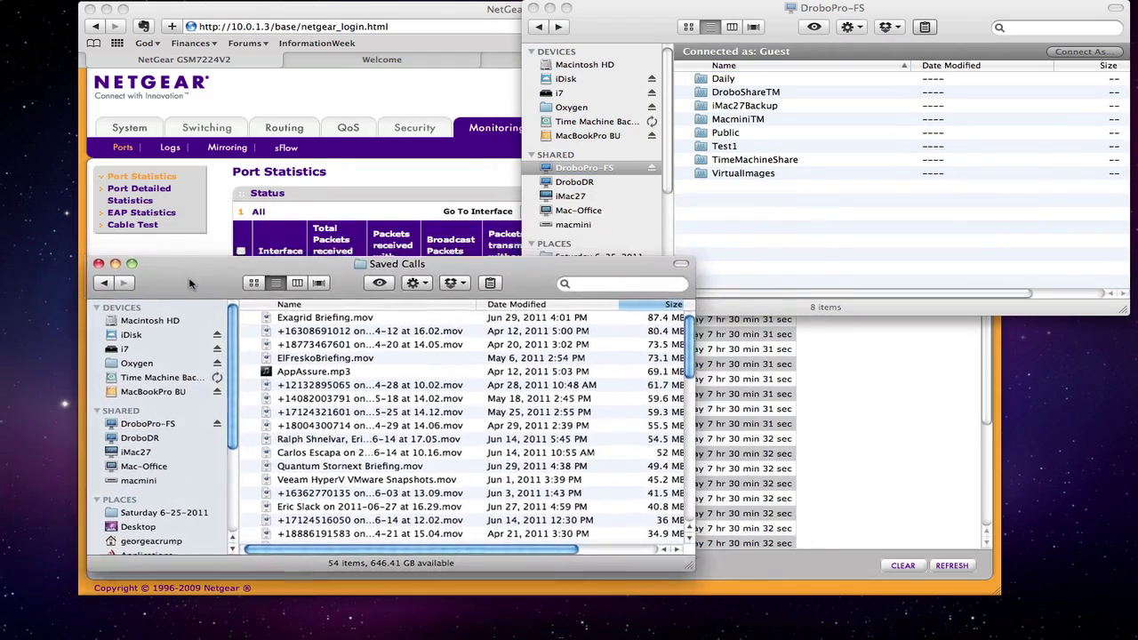
pyautogui.click(636, 18)
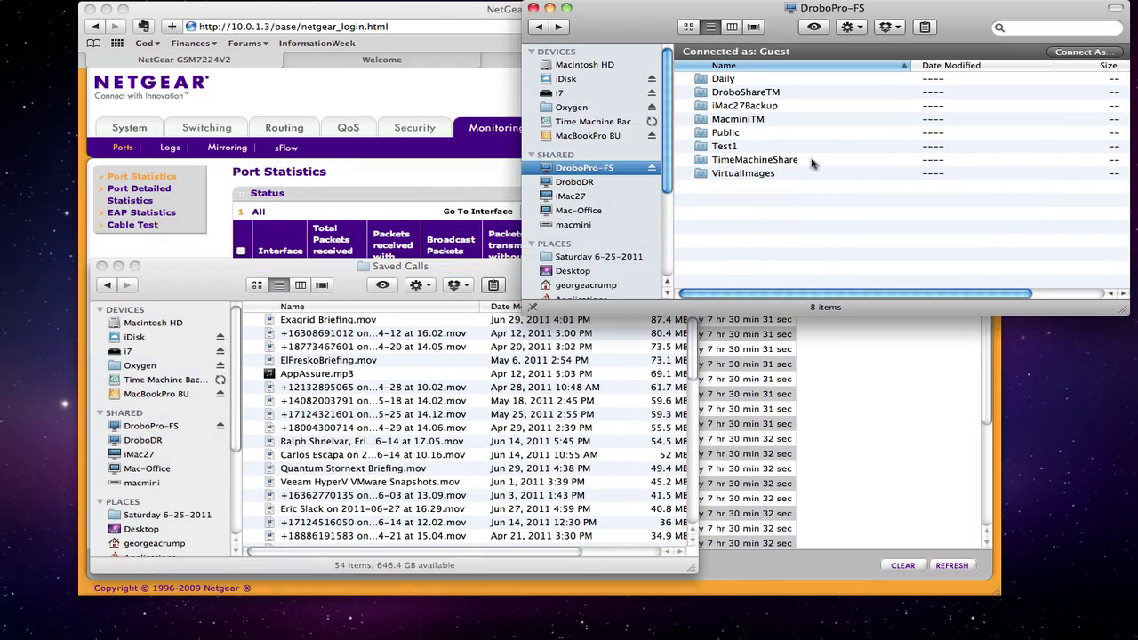
pyautogui.doubleClick(723, 133)
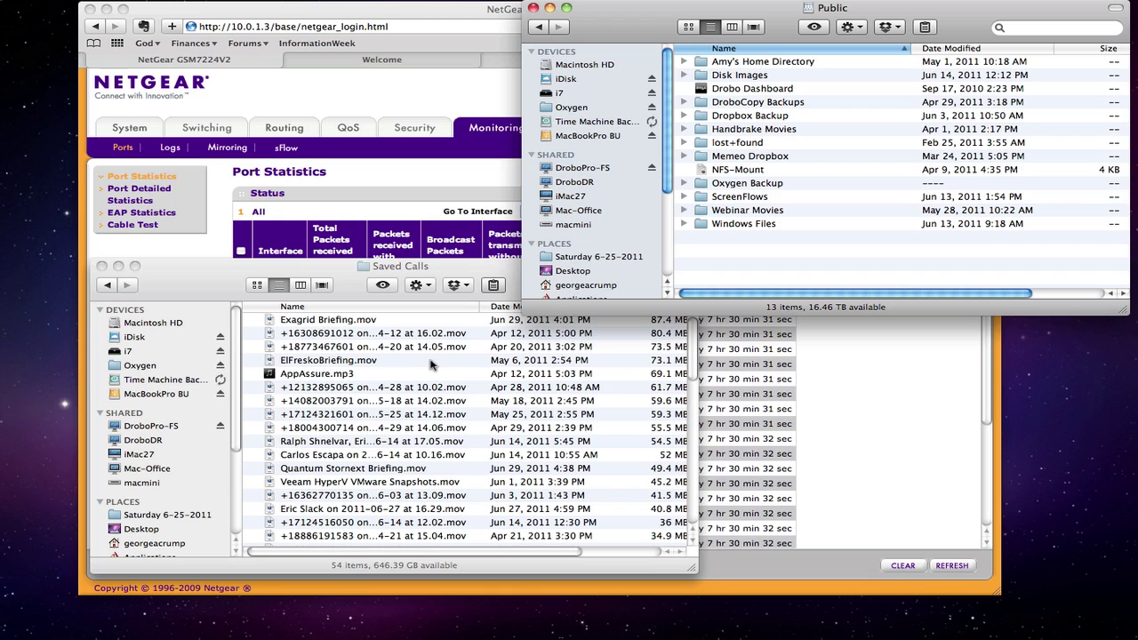
pyautogui.click(194, 285)
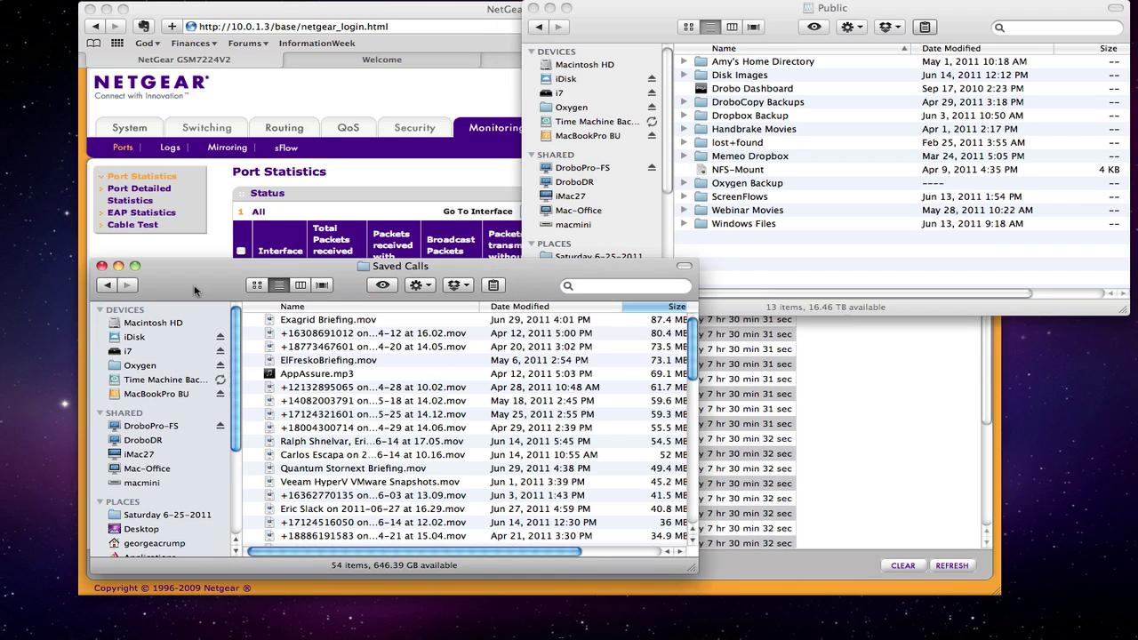
pyautogui.click(271, 335)
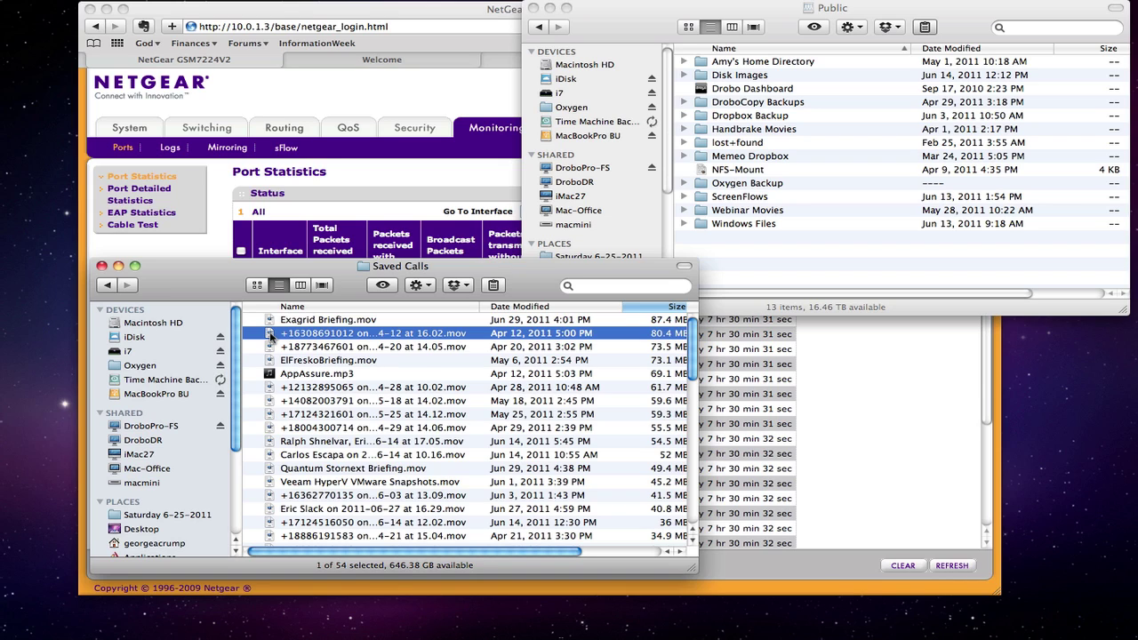
pyautogui.moveTo(270, 336); pyautogui.dragTo(809, 235)
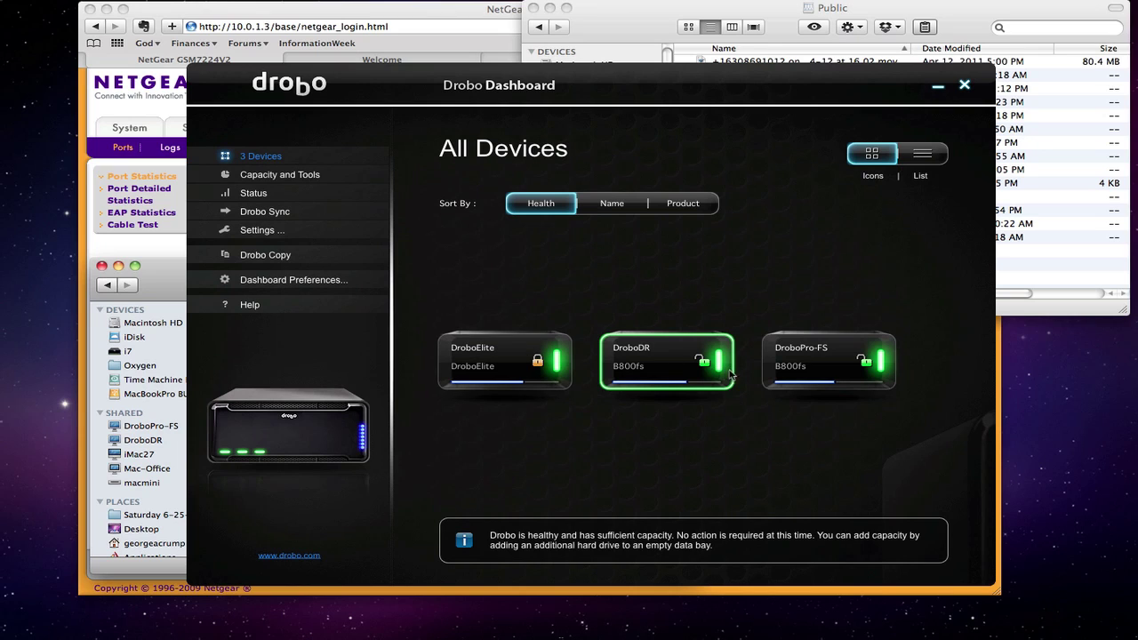
# - Launch a manual Drobo Sync run on DroboPro-FS, then bring the switch Port Statistics page forward
pyautogui.click(824, 374)
pyautogui.click(823, 374)
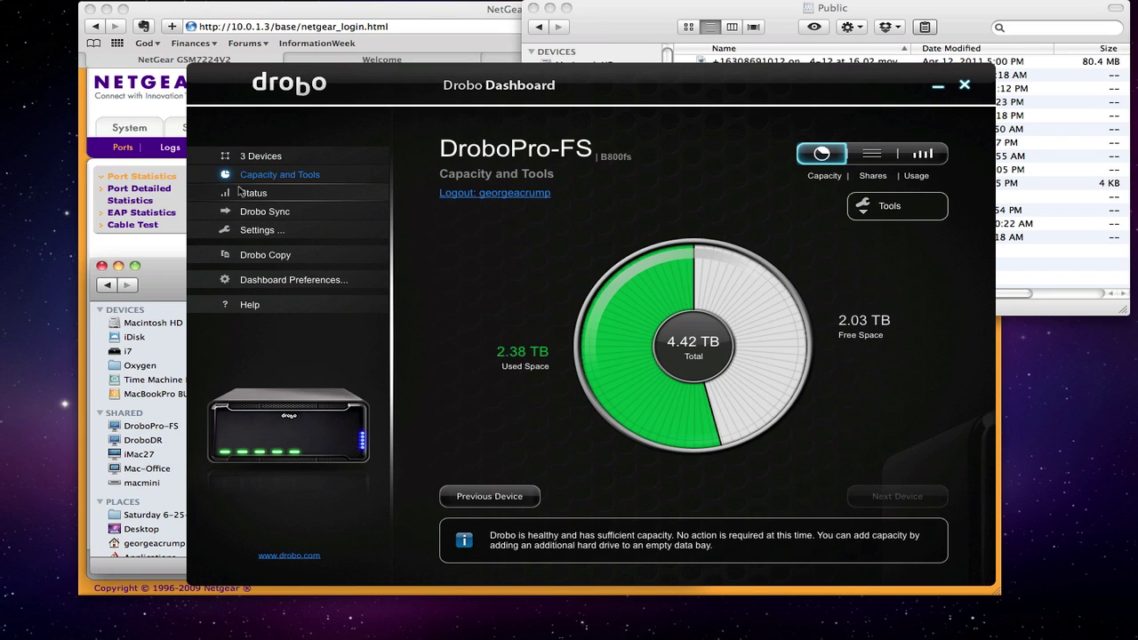
pyautogui.click(249, 212)
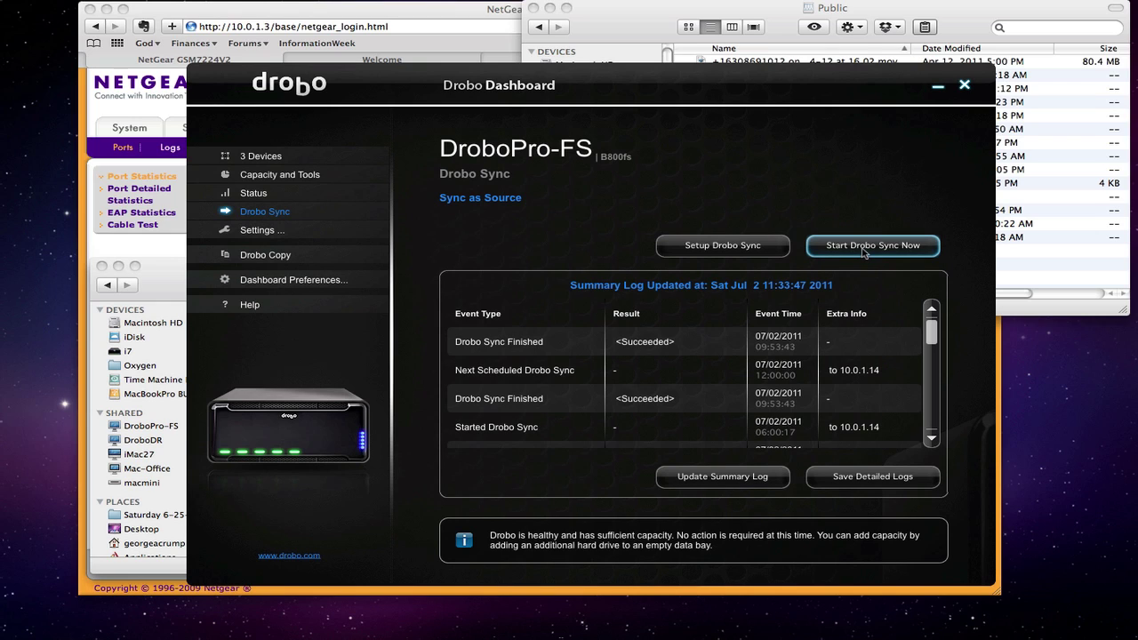
pyautogui.click(865, 253)
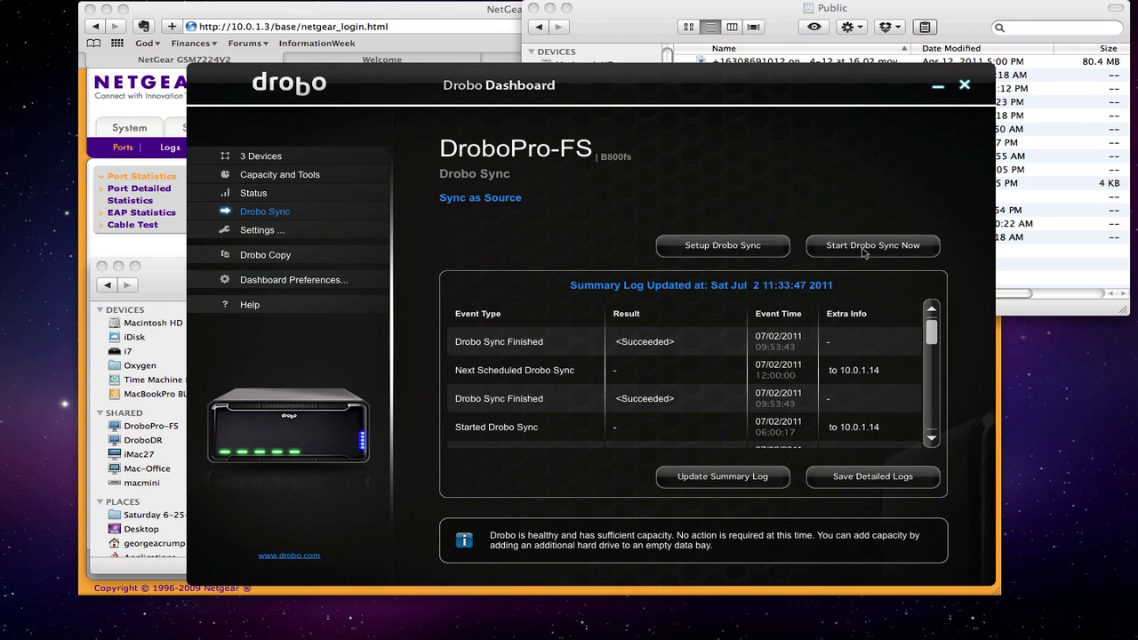
pyautogui.click(151, 252)
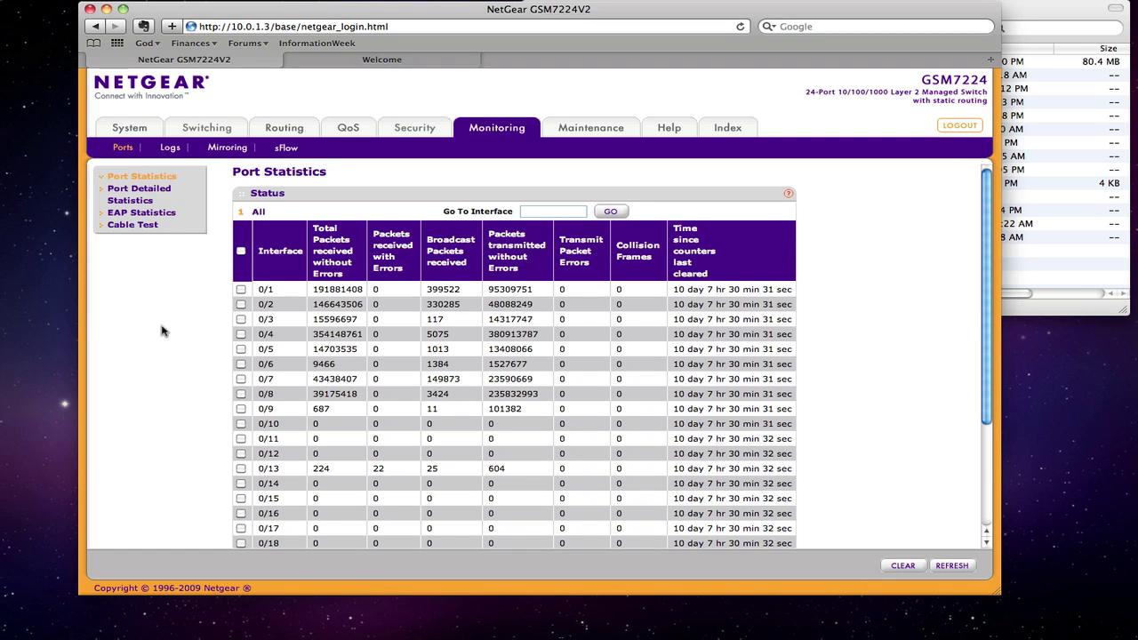
# - Reload and resend the switch page, then reopen Port Statistics showing port 0/13 at 596 received
pyautogui.click(741, 25)
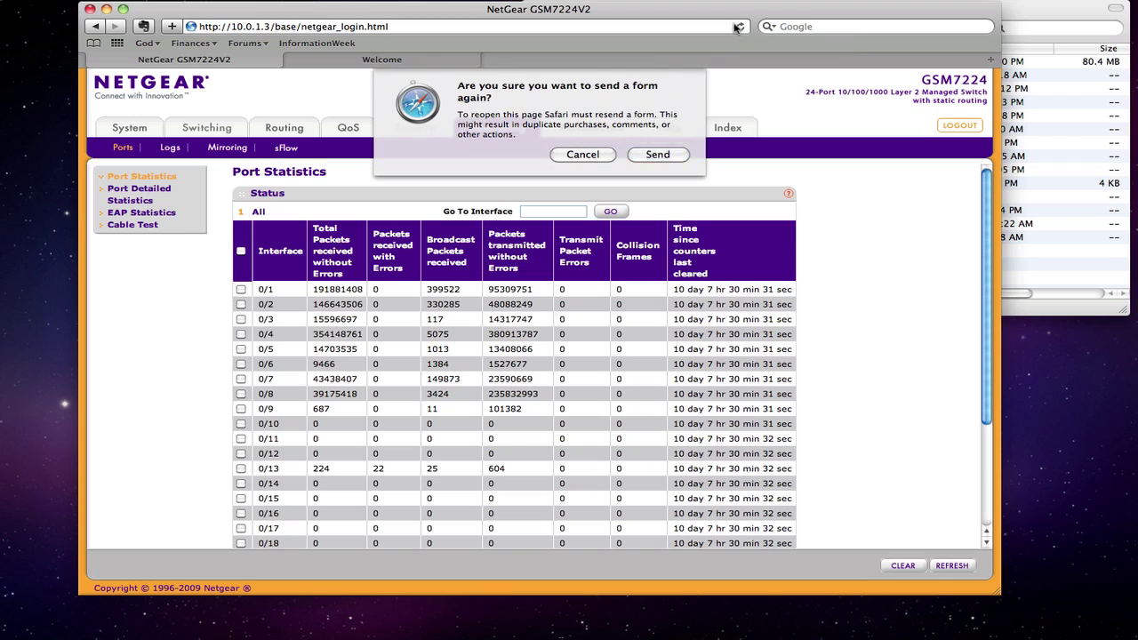
pyautogui.click(655, 154)
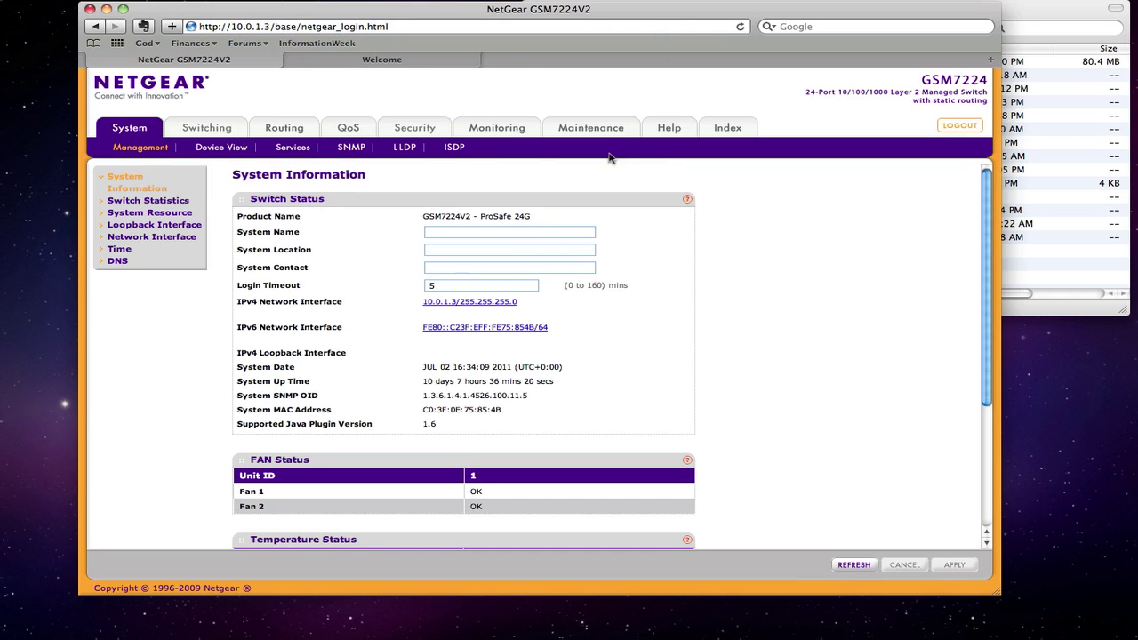
pyautogui.click(516, 135)
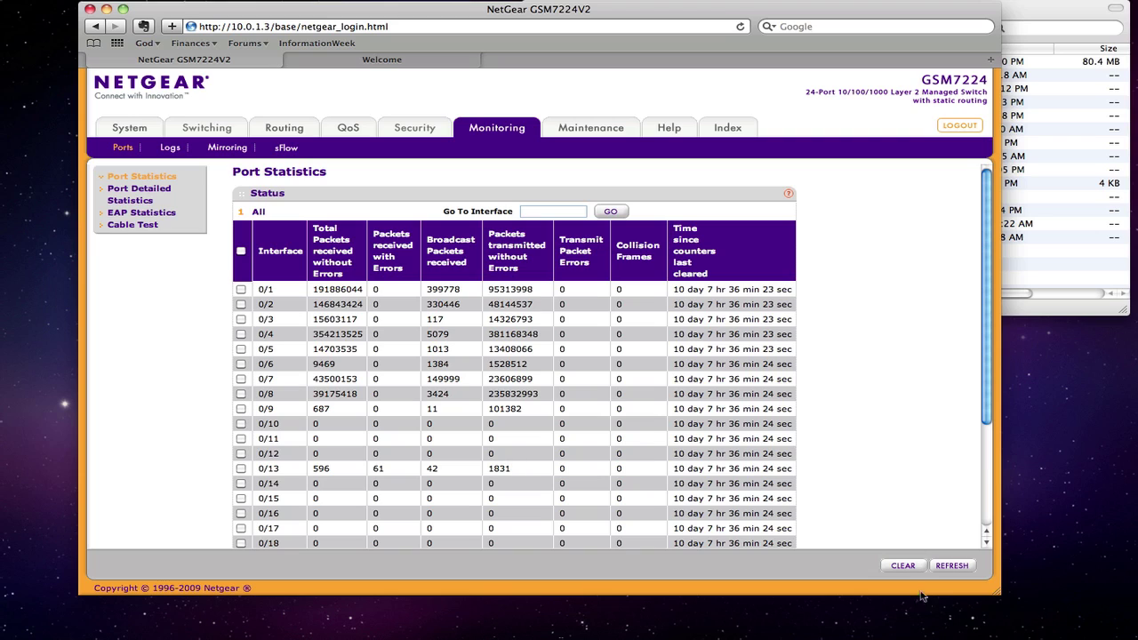
# - Refresh the counters three times until port 0/13 reads 635 received and 1956 transmitted
pyautogui.click(948, 567)
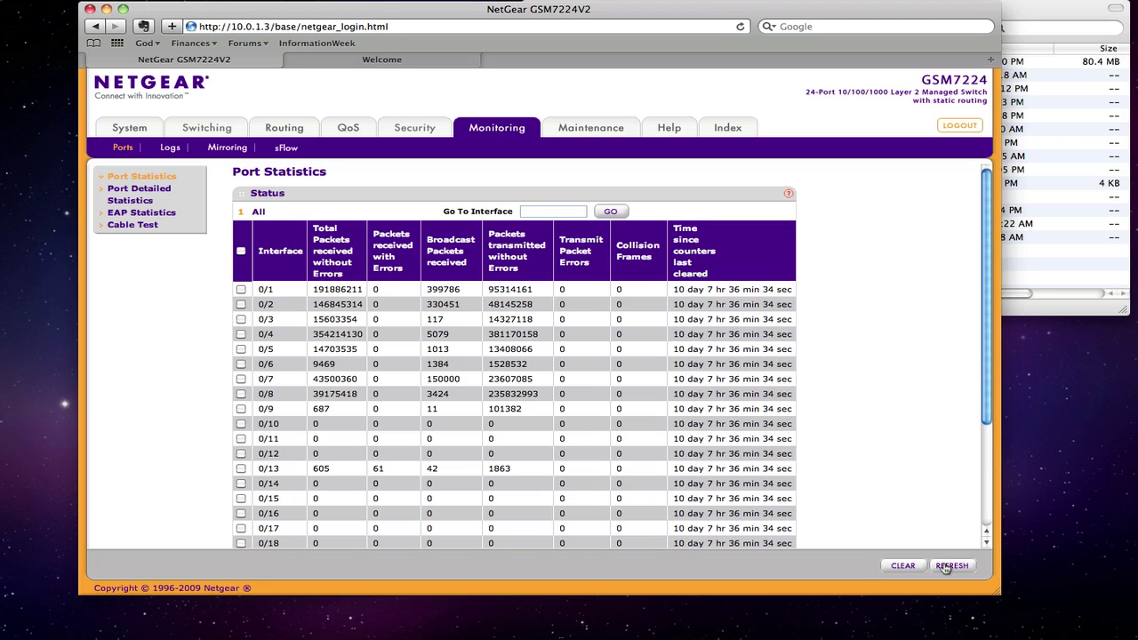
pyautogui.click(946, 569)
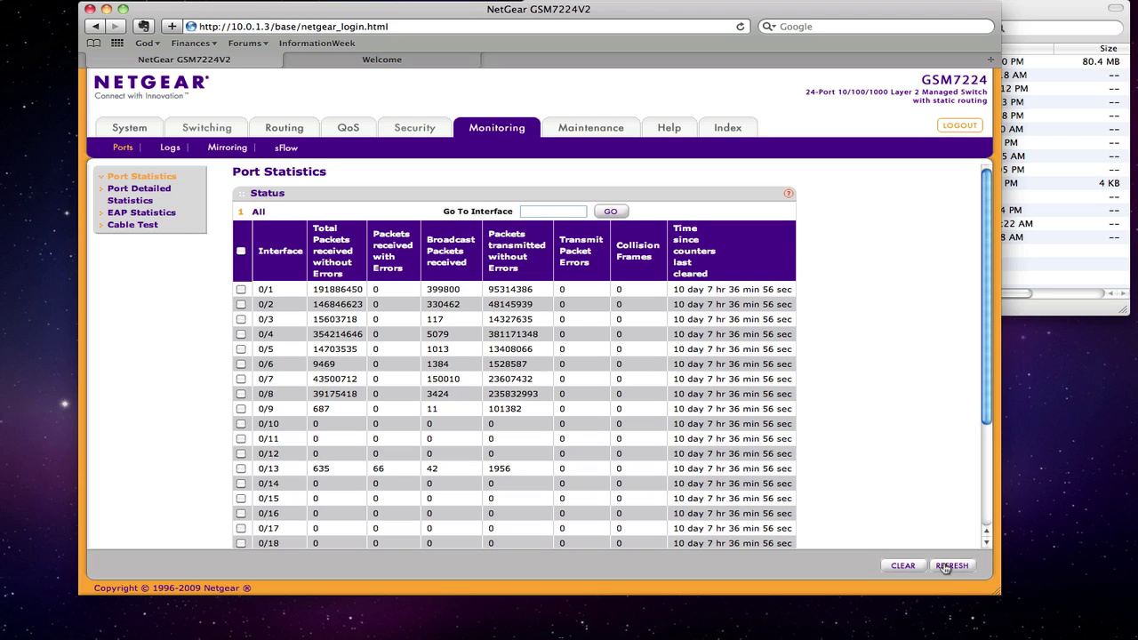
pyautogui.click(948, 566)
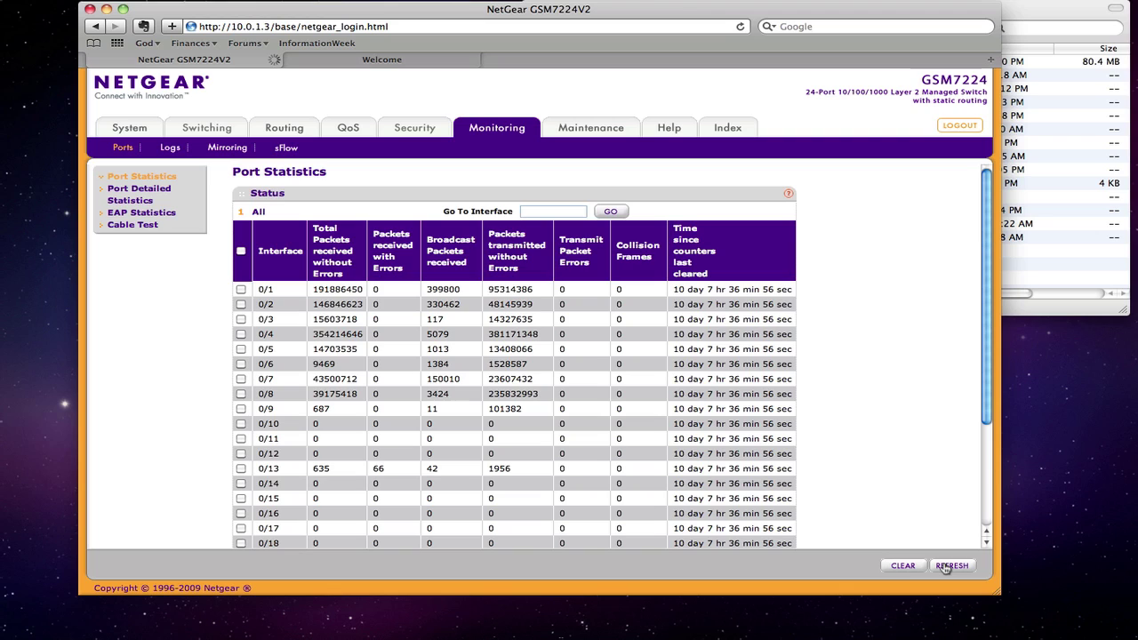